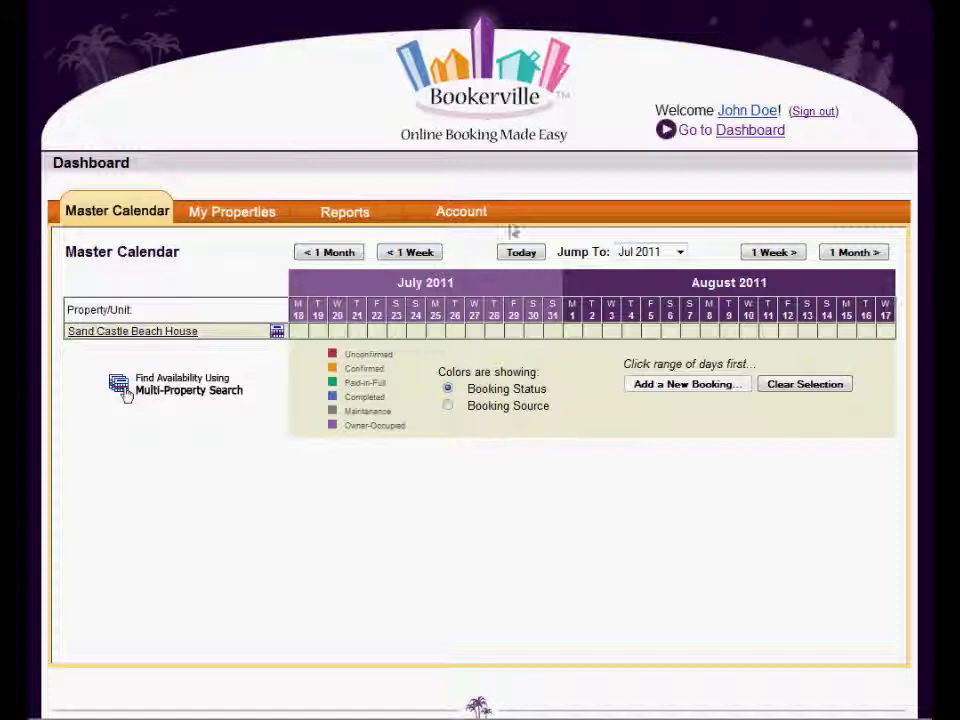
Step: Open the Sand Castle Beach House property setup and go to its Fees & Charges section
left_click_drag(72, 253, 212, 255)
left_click(212, 255)
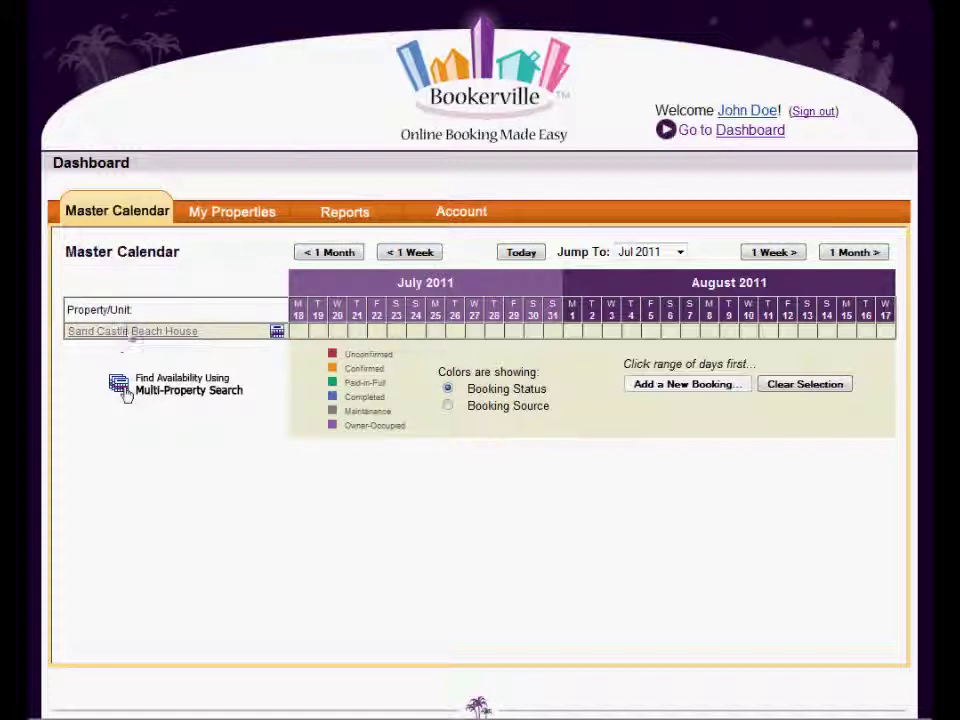
left_click(124, 332)
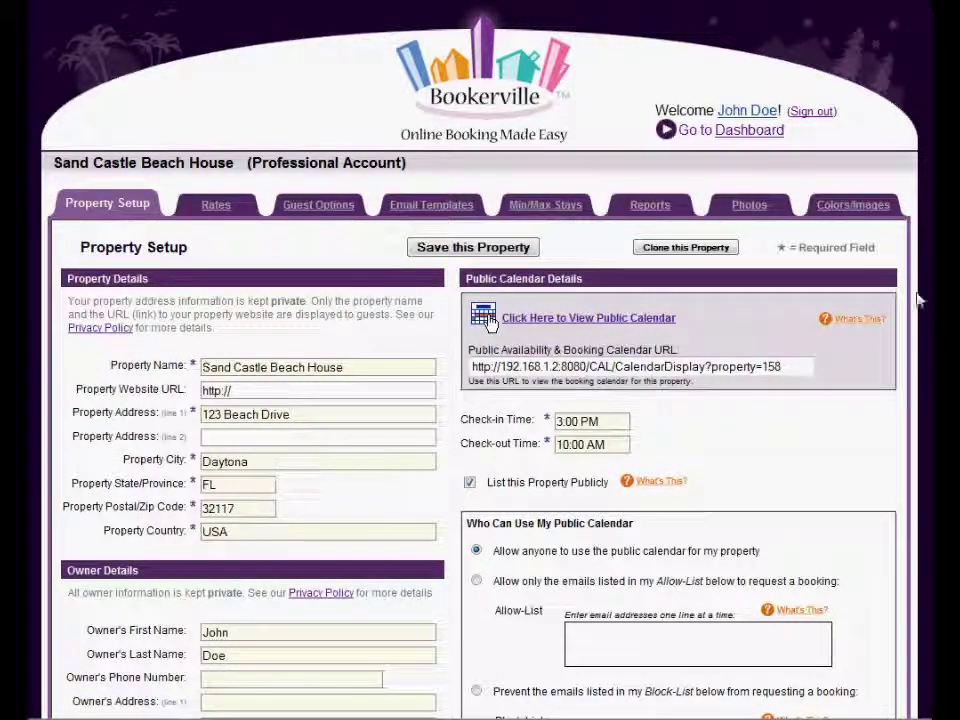
scroll(490, 322, "down", 5)
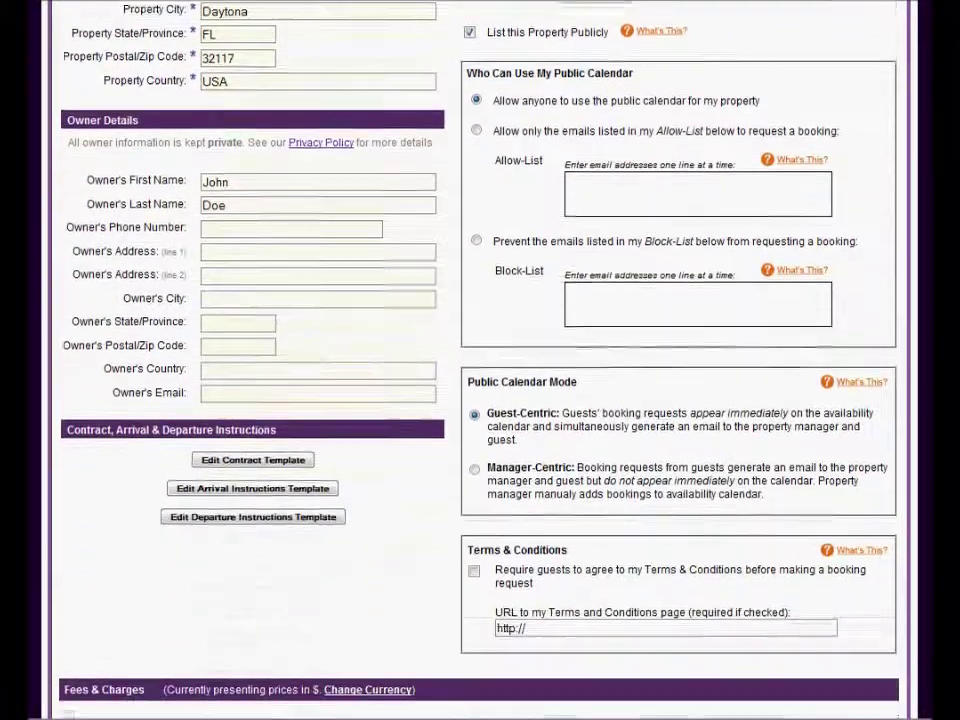
scroll(480, 360, "down", 1)
scroll(480, 360, "down", 1)
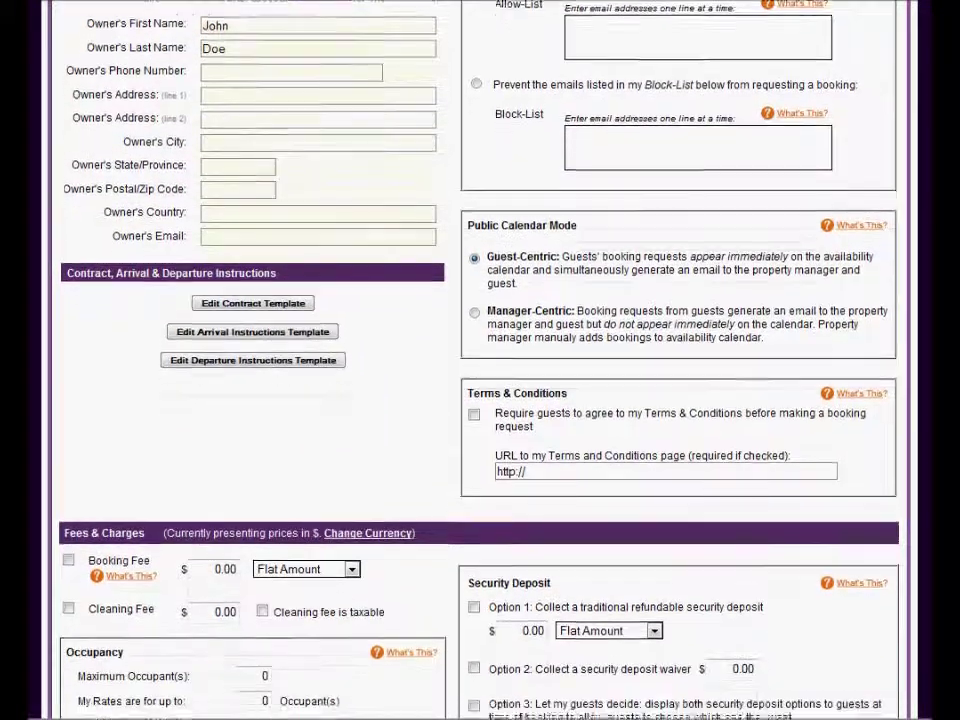
scroll(480, 360, "down", 2)
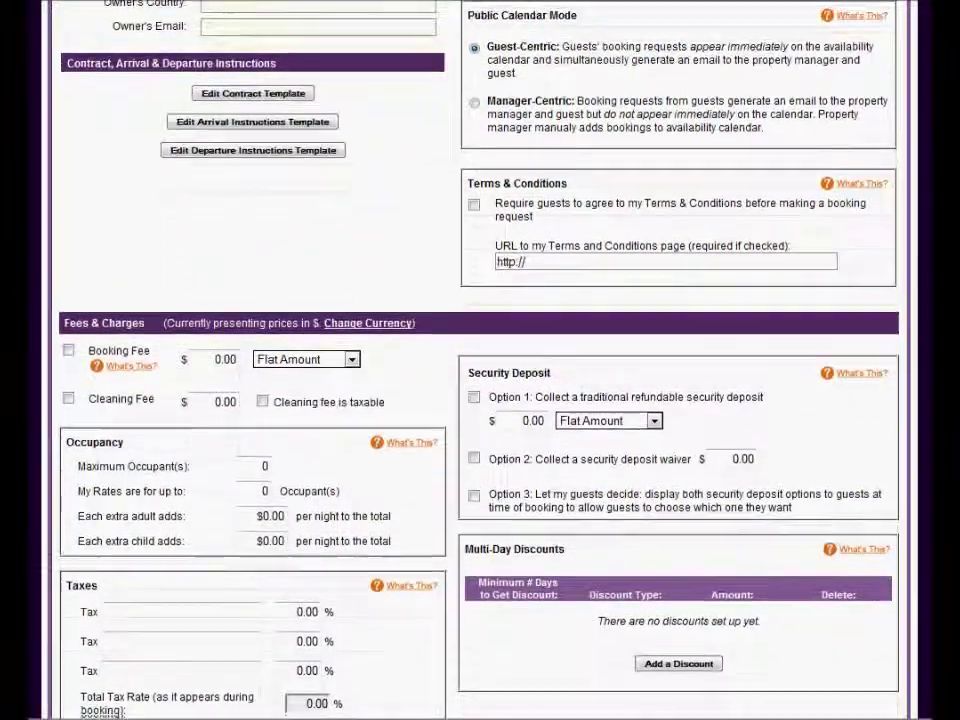
scroll(480, 360, "down", 3)
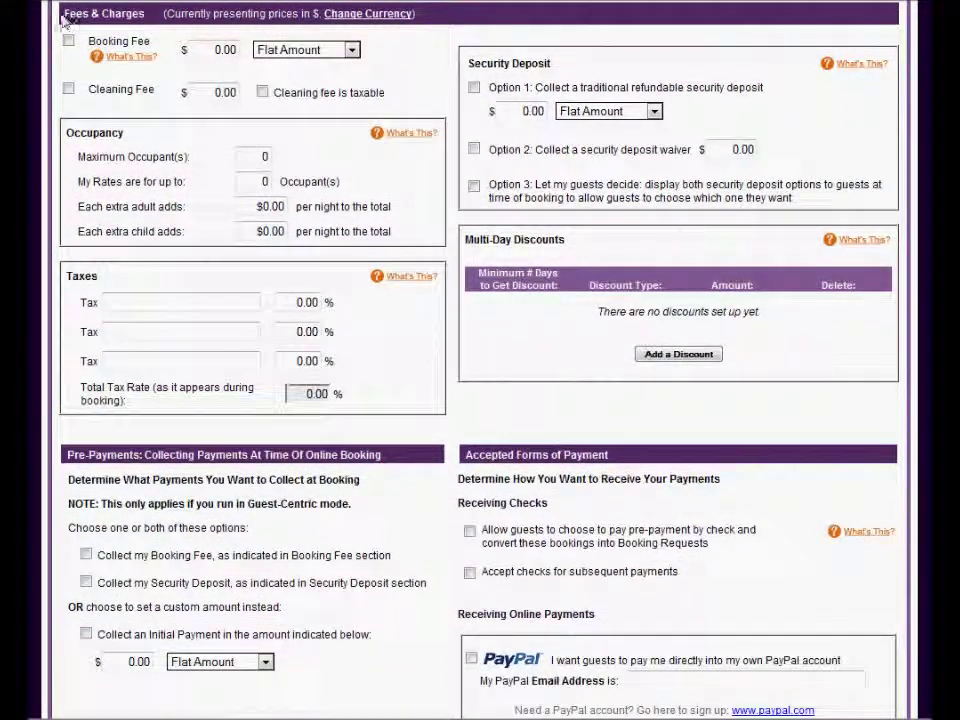
Step: View the available base currencies for Fees & Charges and close the list without changing the selection
left_click_drag(62, 14, 165, 20)
scroll(423, 88, "up", 1)
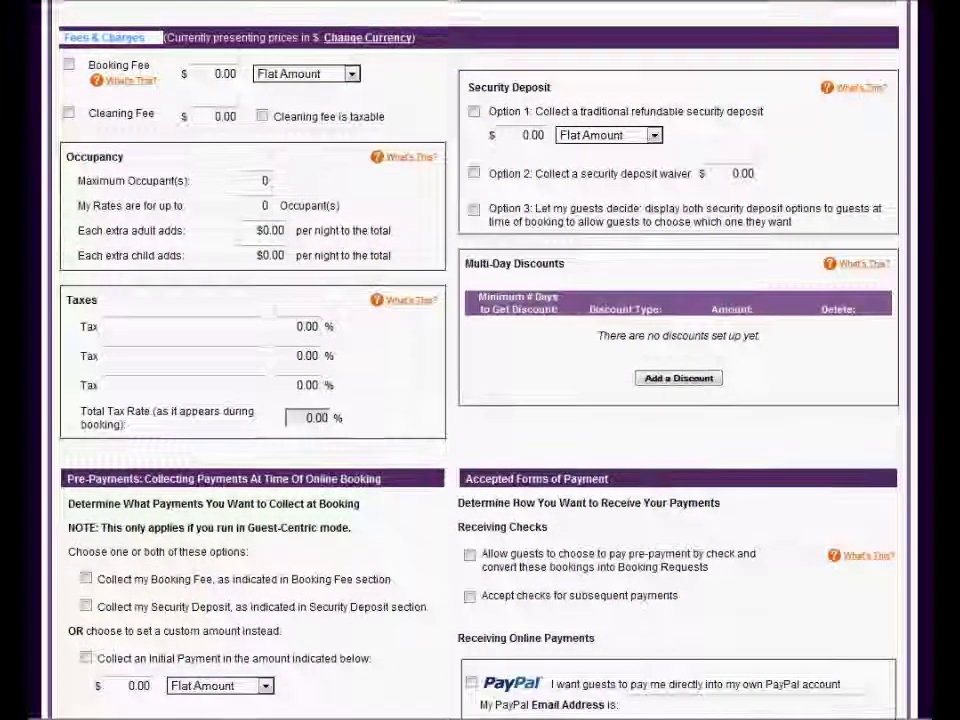
left_click_drag(165, 50, 385, 55)
left_click(327, 66)
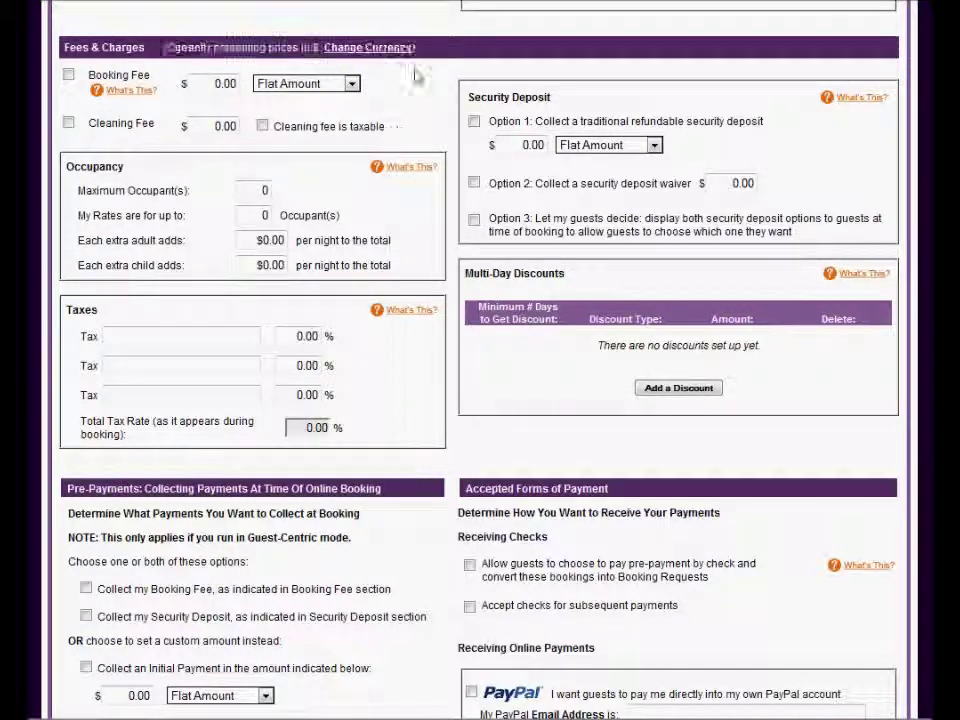
left_click(338, 48)
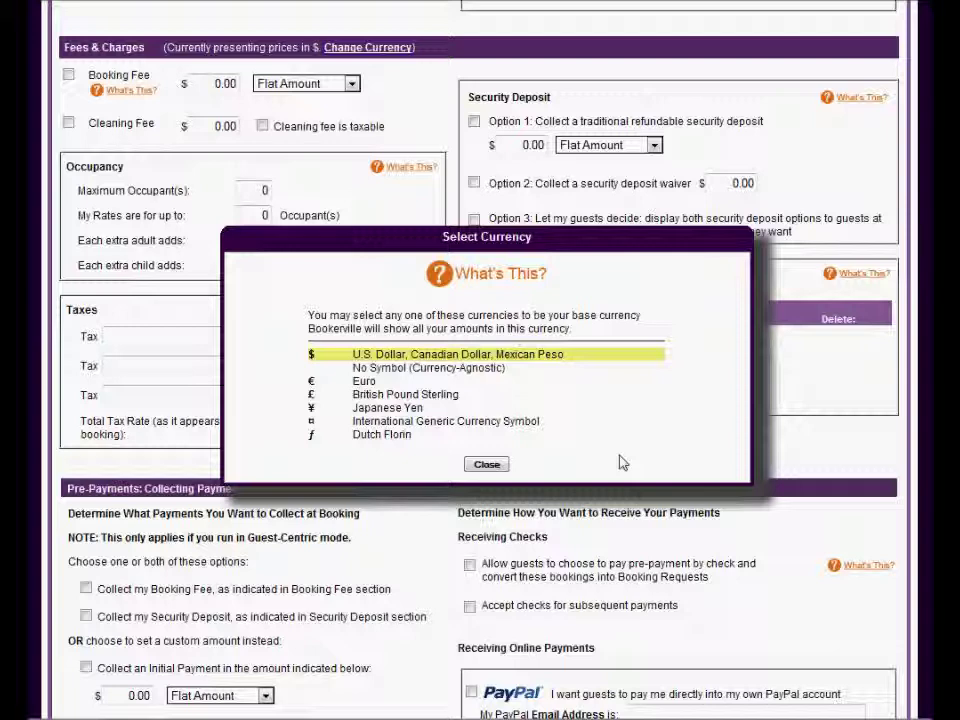
left_click(487, 464)
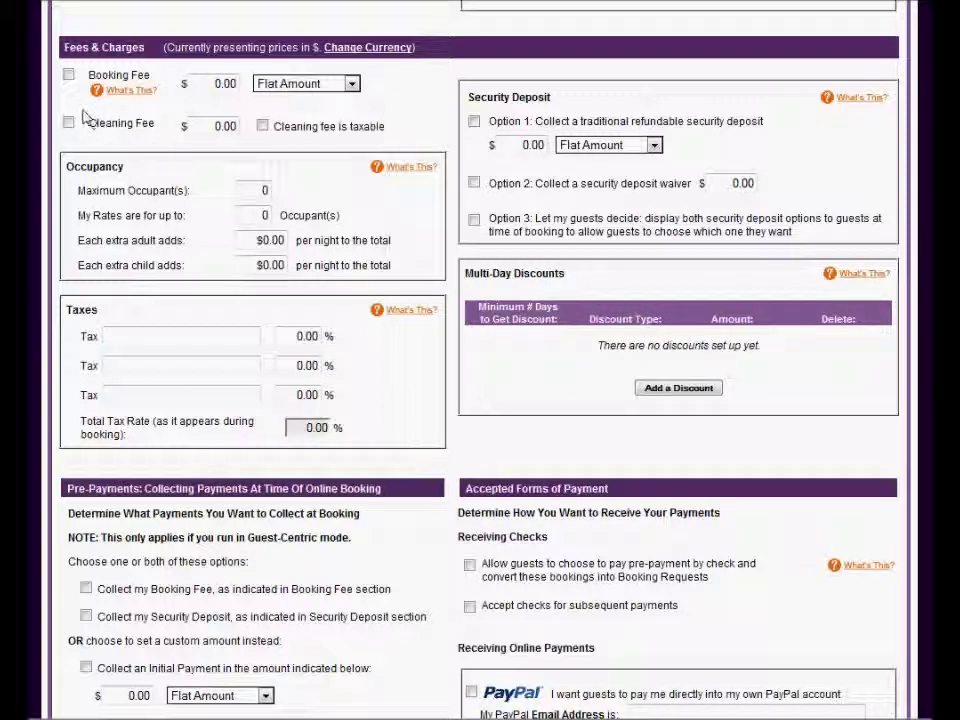
Step: Enable the booking fee and set it to 25.00 as a flat amount
left_click_drag(64, 73, 176, 88)
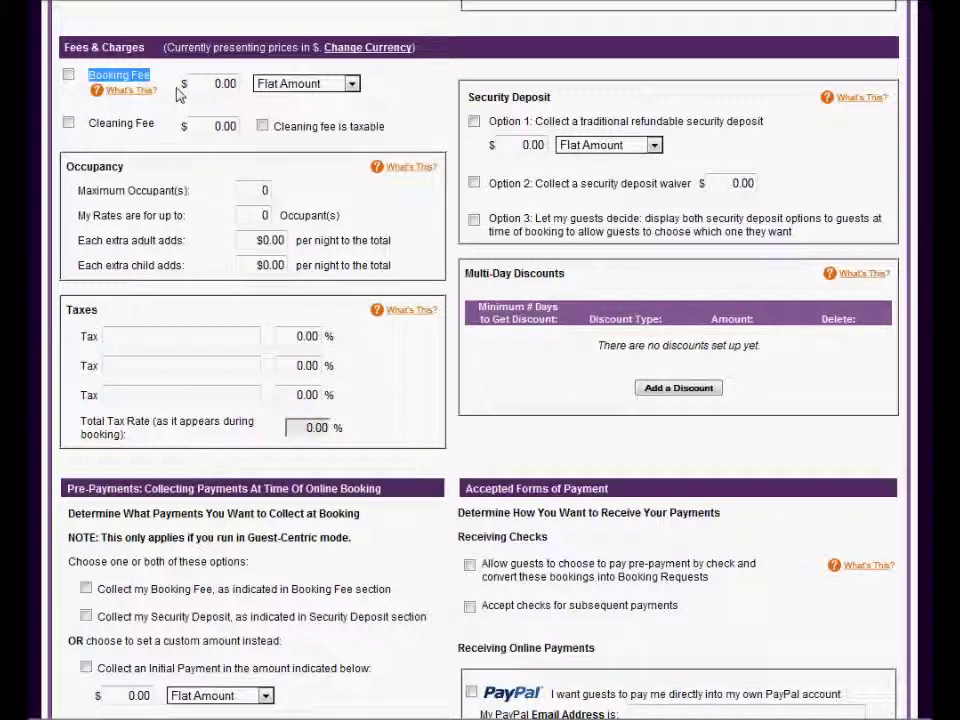
left_click(71, 88)
left_click(68, 76)
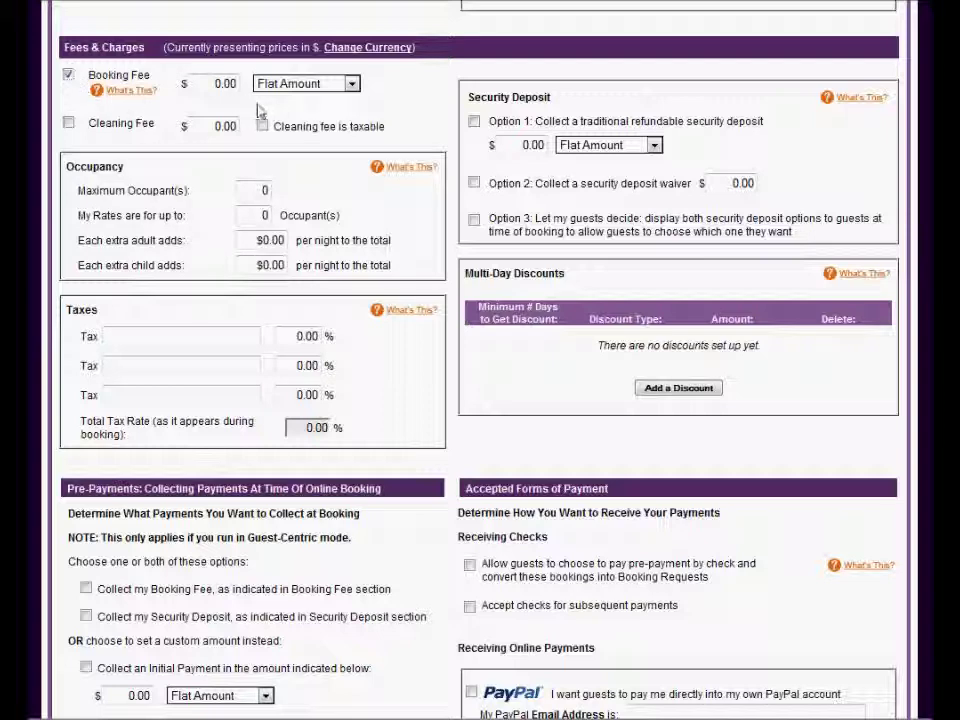
left_click(199, 87)
type("25.00")
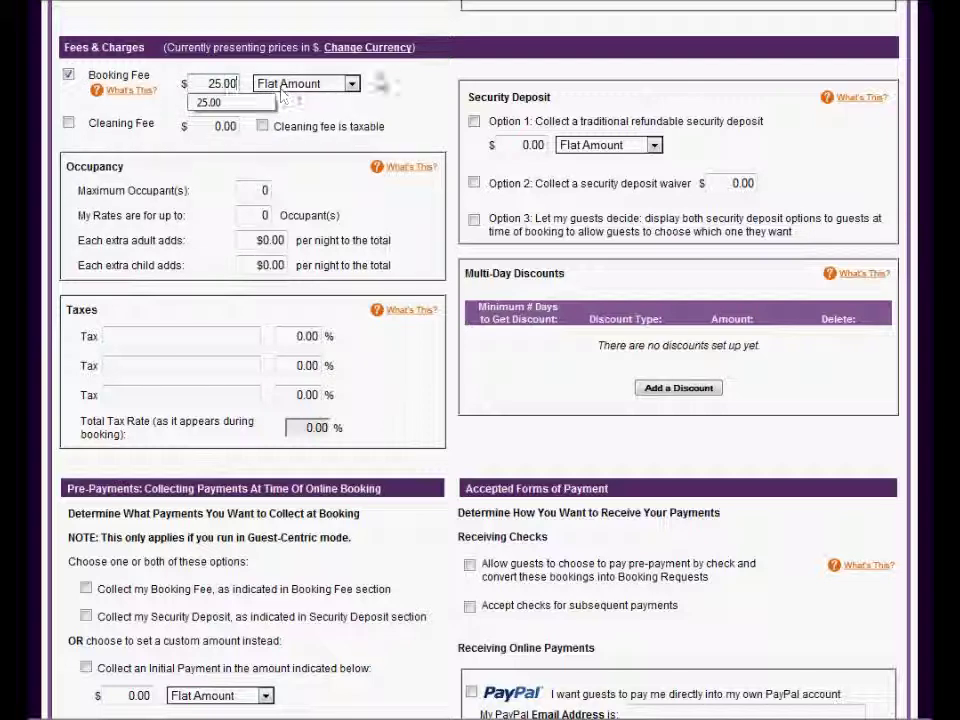
left_click(352, 86)
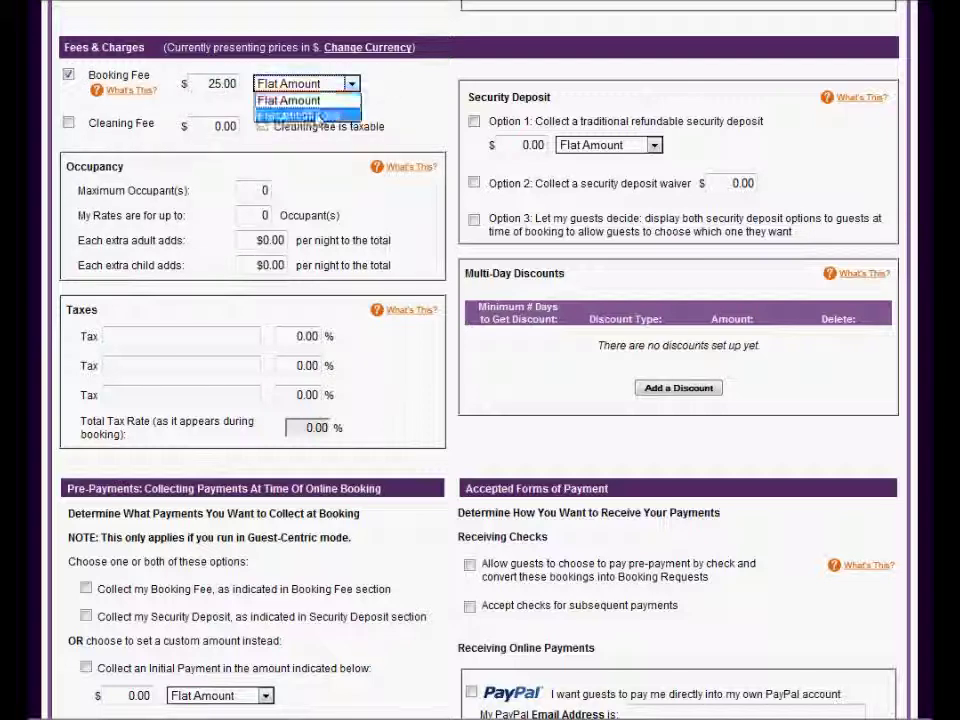
left_click(410, 80)
Step: Enable the cleaning fee and set it to 55.00, leaving it non-taxable
left_click(68, 122)
left_click(212, 127)
type("15")
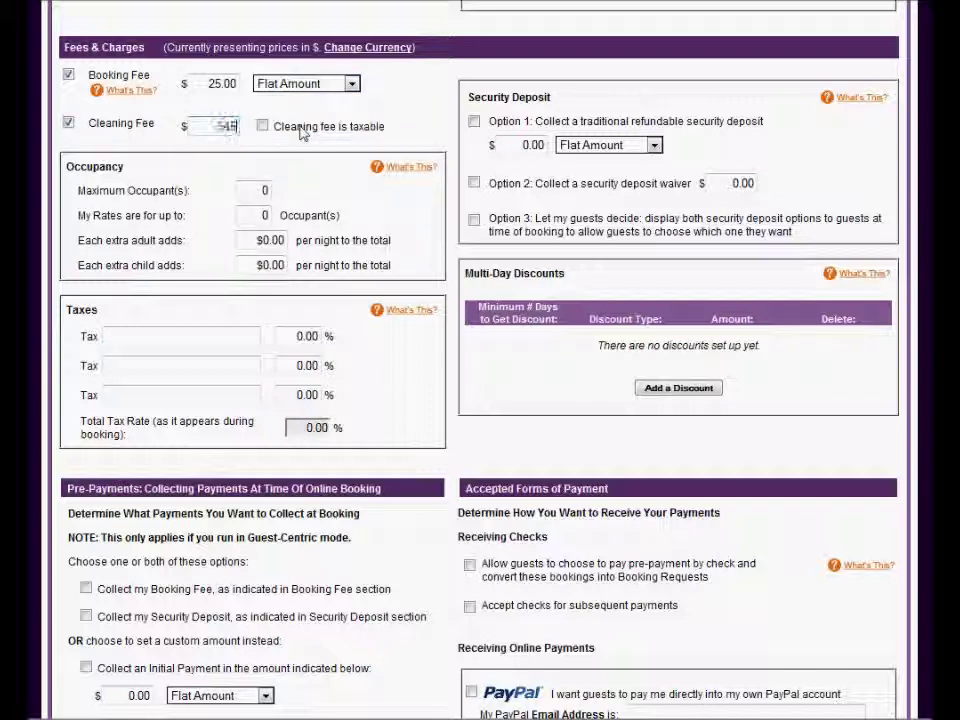
type("5.00")
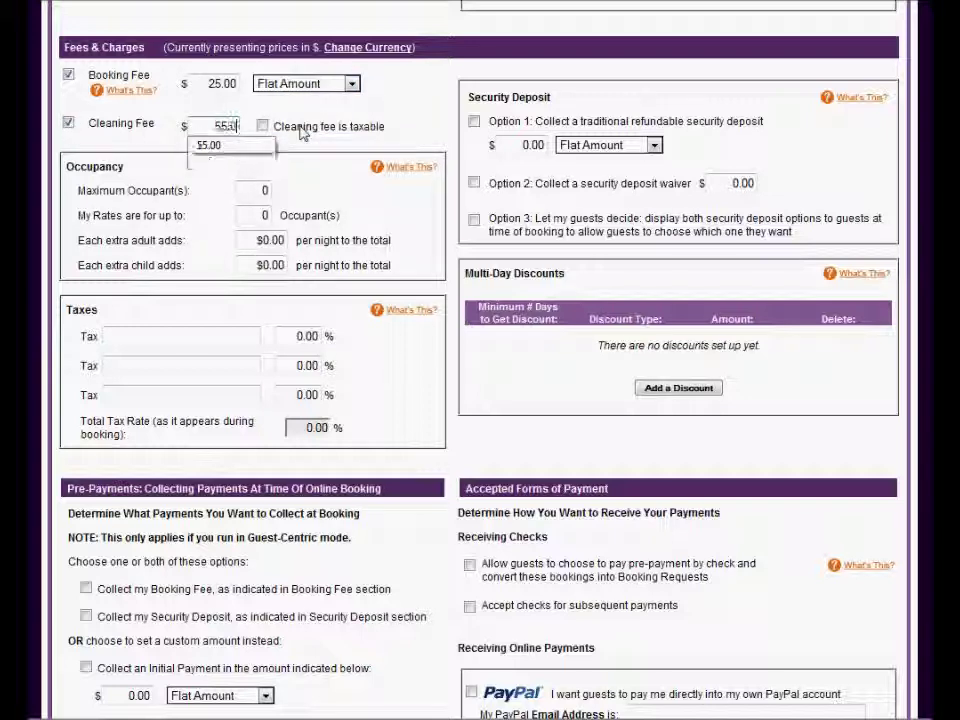
left_click(340, 104)
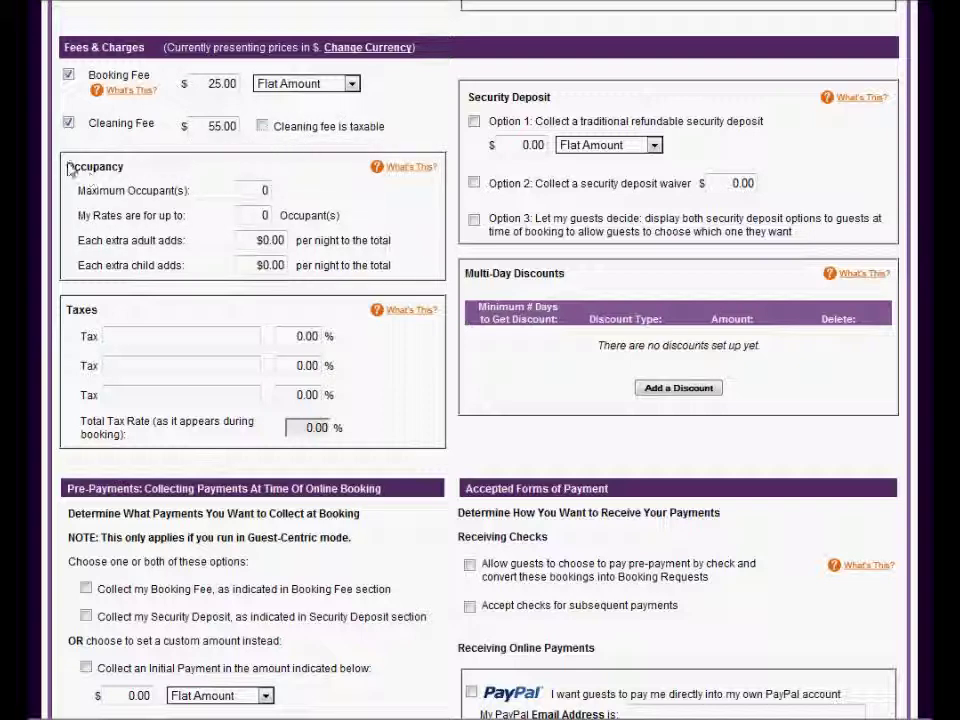
Step: Examine the Occupancy settings for maximum occupants, occupants covered by the rates, and extra adult and child charges
left_click_drag(70, 170, 148, 169)
left_click(116, 195)
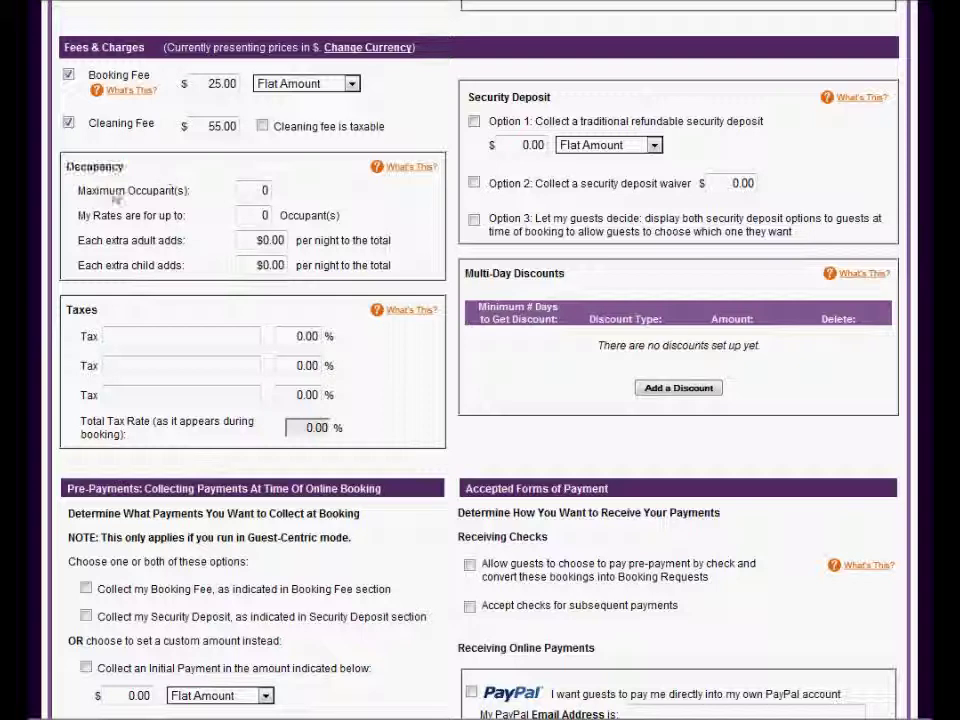
left_click_drag(80, 195, 186, 193)
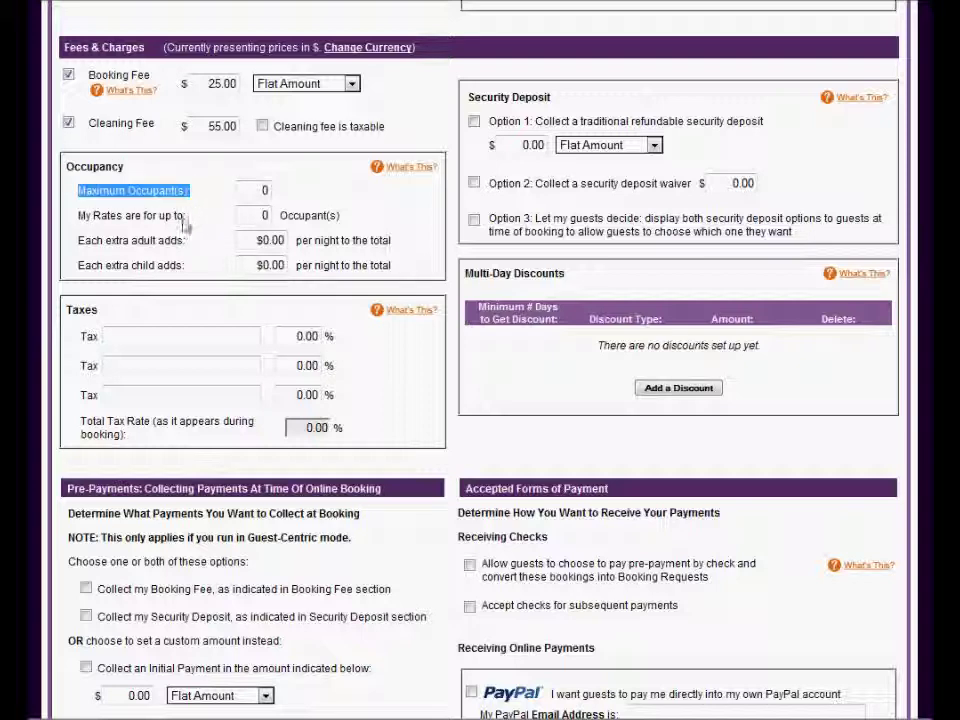
left_click(195, 198)
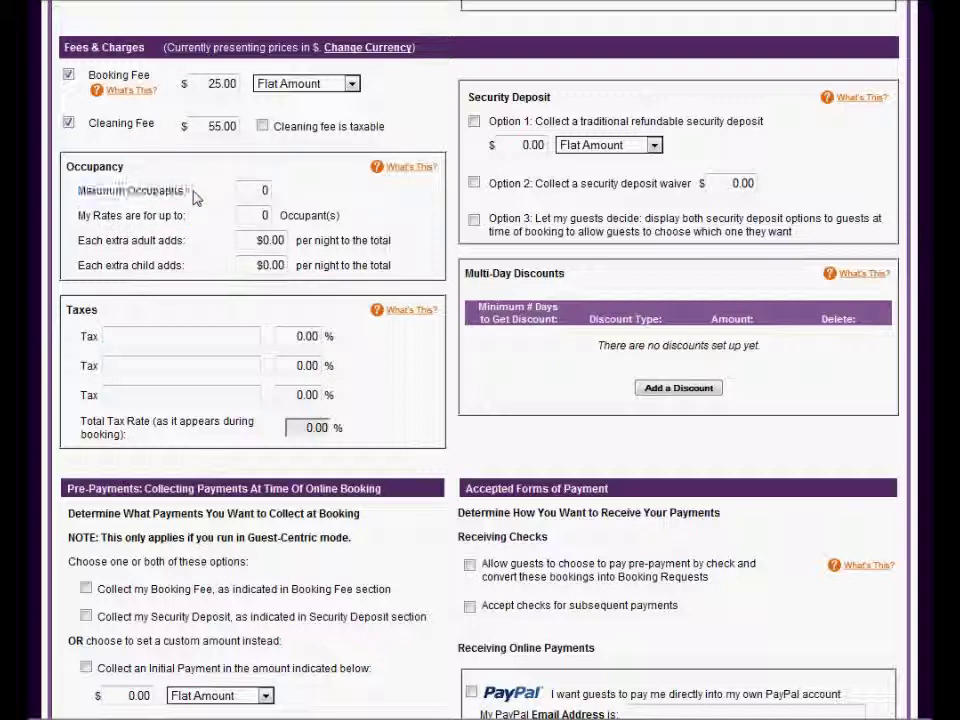
left_click_drag(79, 221, 187, 219)
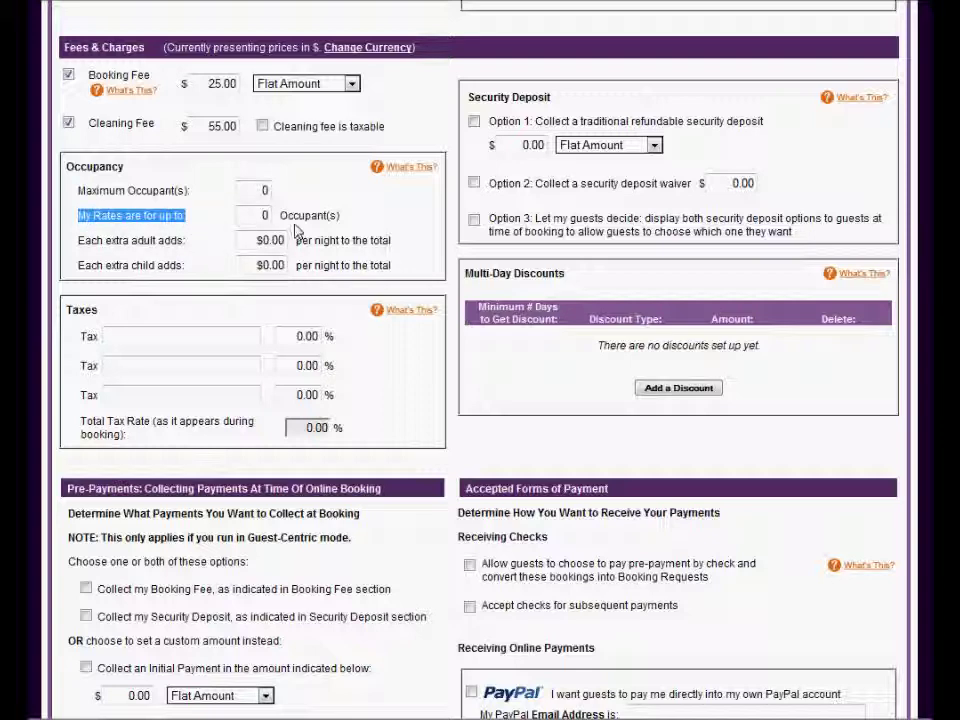
left_click(199, 221)
double_click(265, 215)
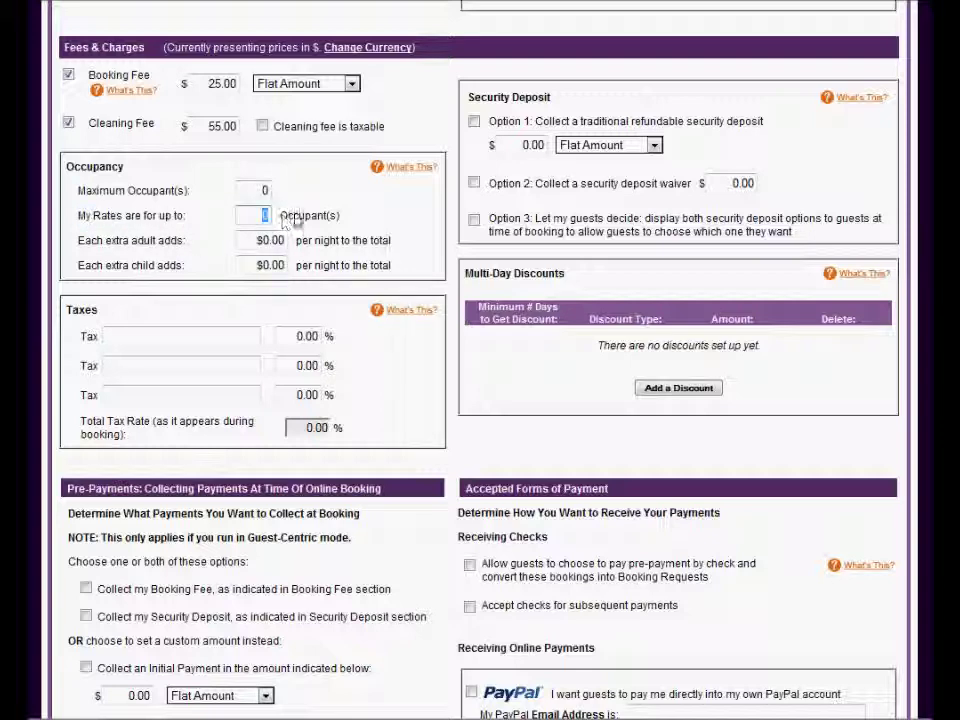
left_click_drag(79, 242, 184, 244)
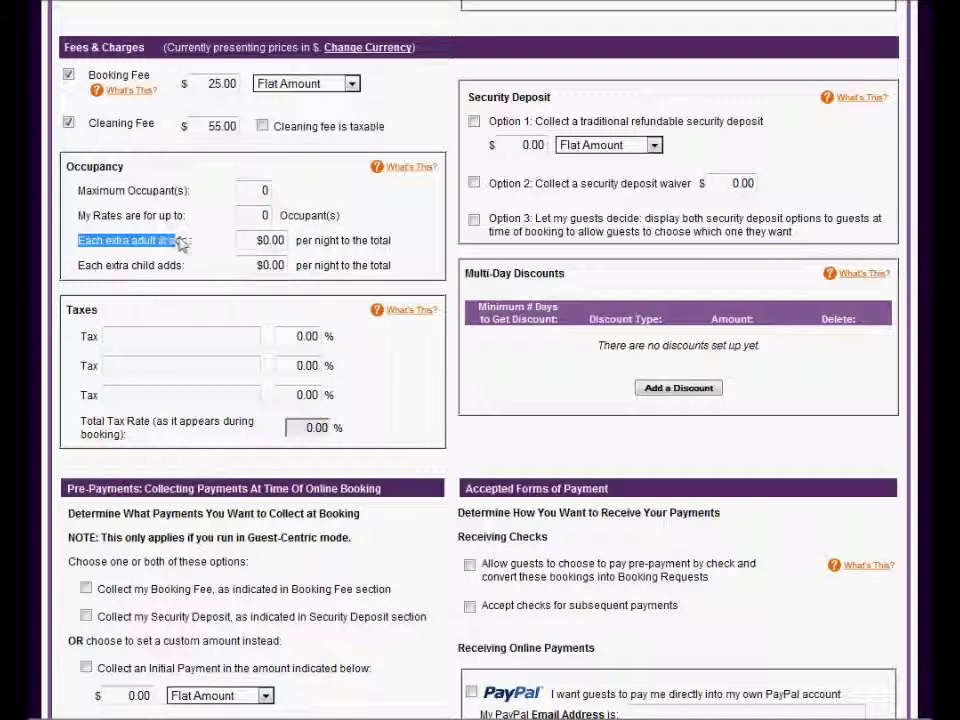
left_click_drag(80, 267, 217, 262)
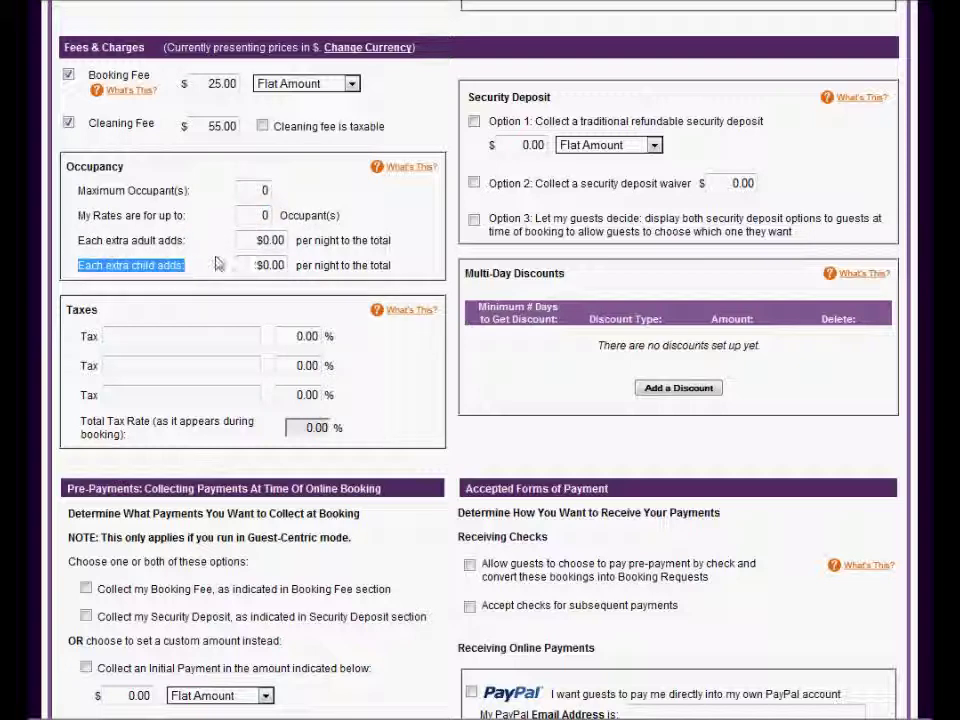
left_click(392, 215)
Step: Set the maximum occupants to 12 and make the rates cover up to 8 occupants
double_click(264, 191)
type("12")
left_click(300, 206)
double_click(263, 215)
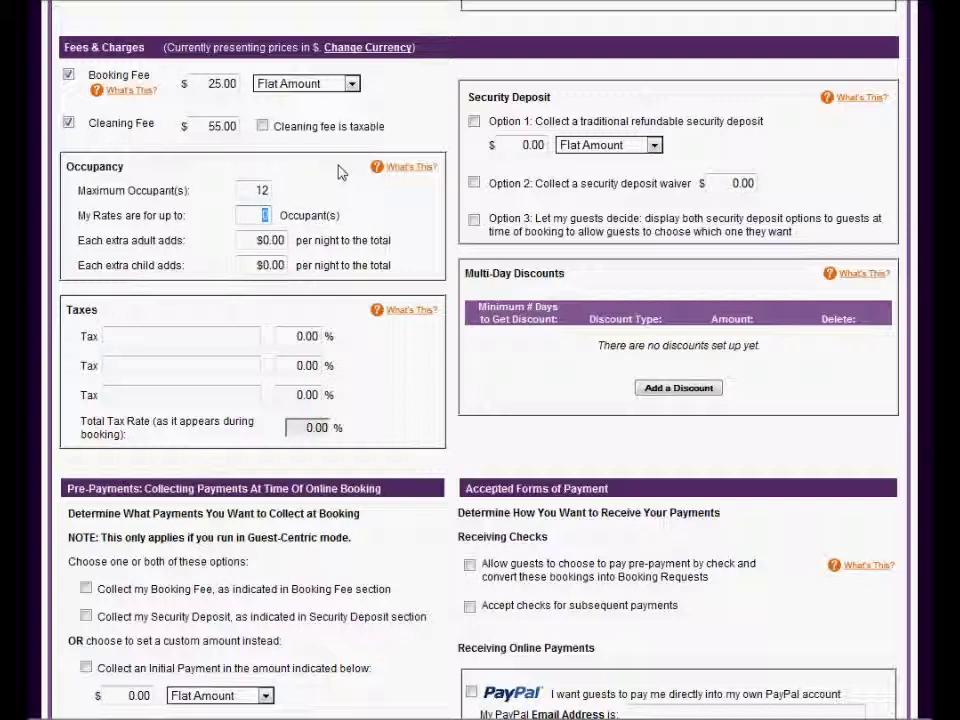
type("8")
Step: Set the nightly surcharge to 20 for each extra adult and 10 for each extra child
left_click(255, 243)
type("20")
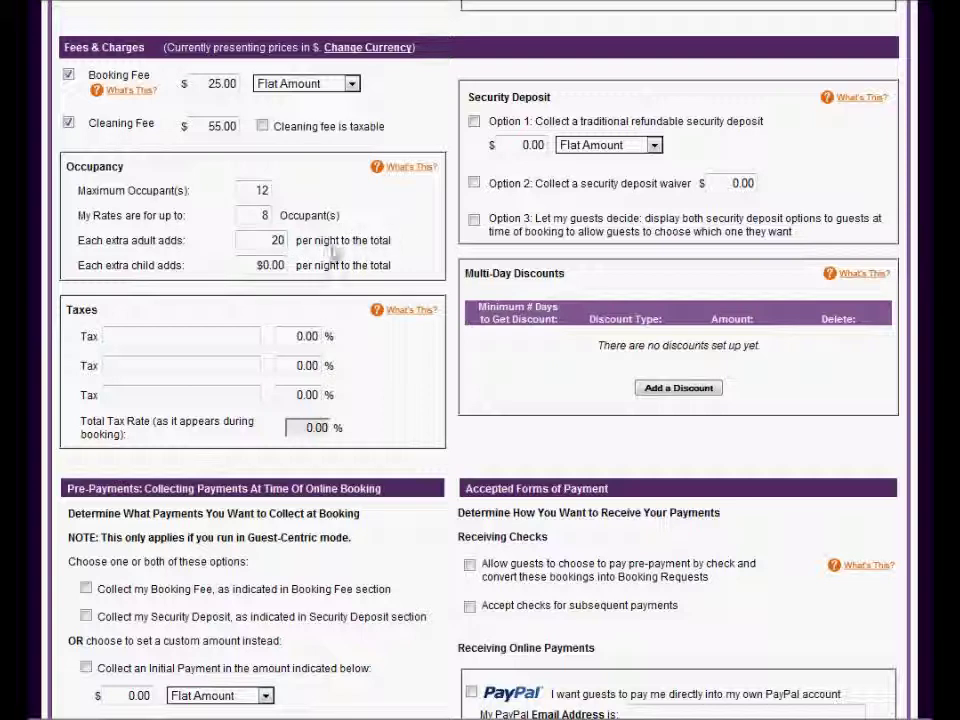
left_click(266, 265)
type("10")
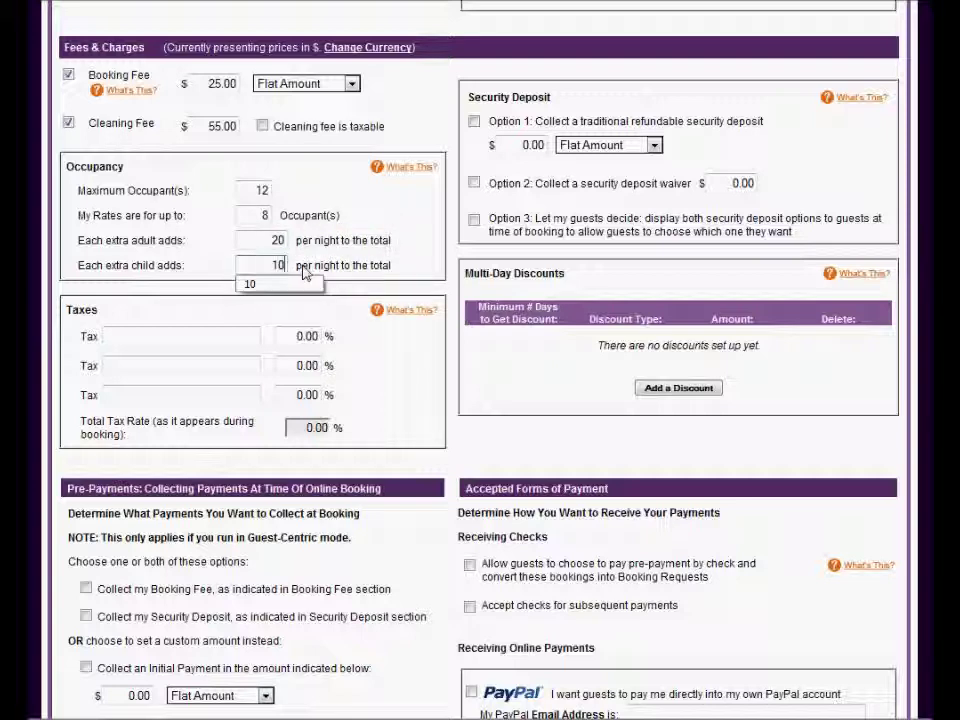
left_click_drag(295, 266, 398, 270)
left_click(408, 266)
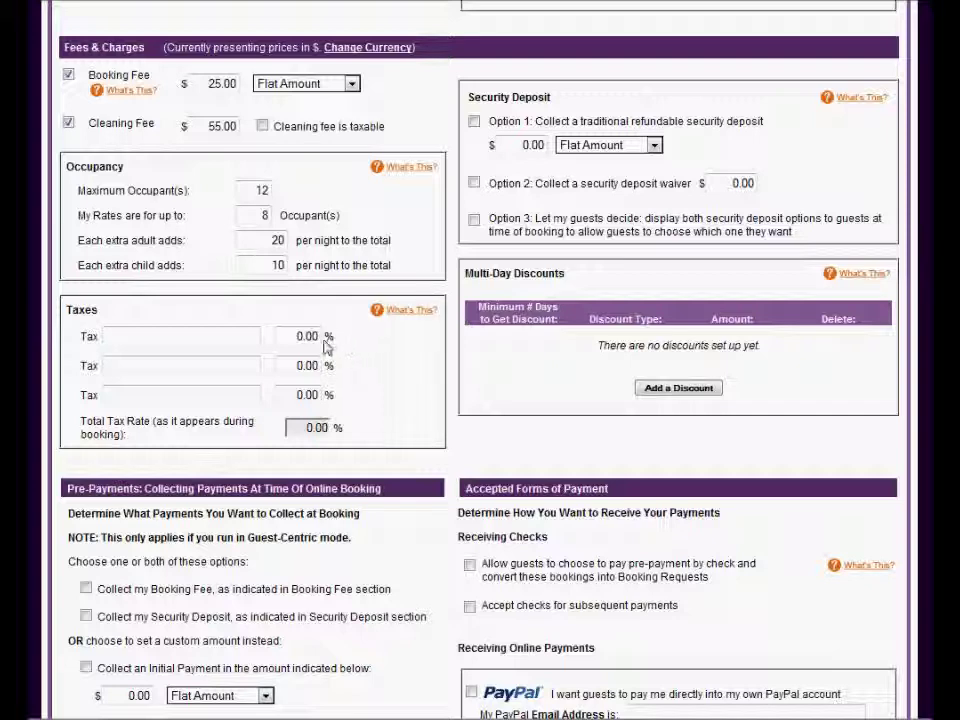
Step: Enter three unnamed tax rates of 7%, 4% and 2% in the Taxes section
left_click_drag(64, 307, 222, 312)
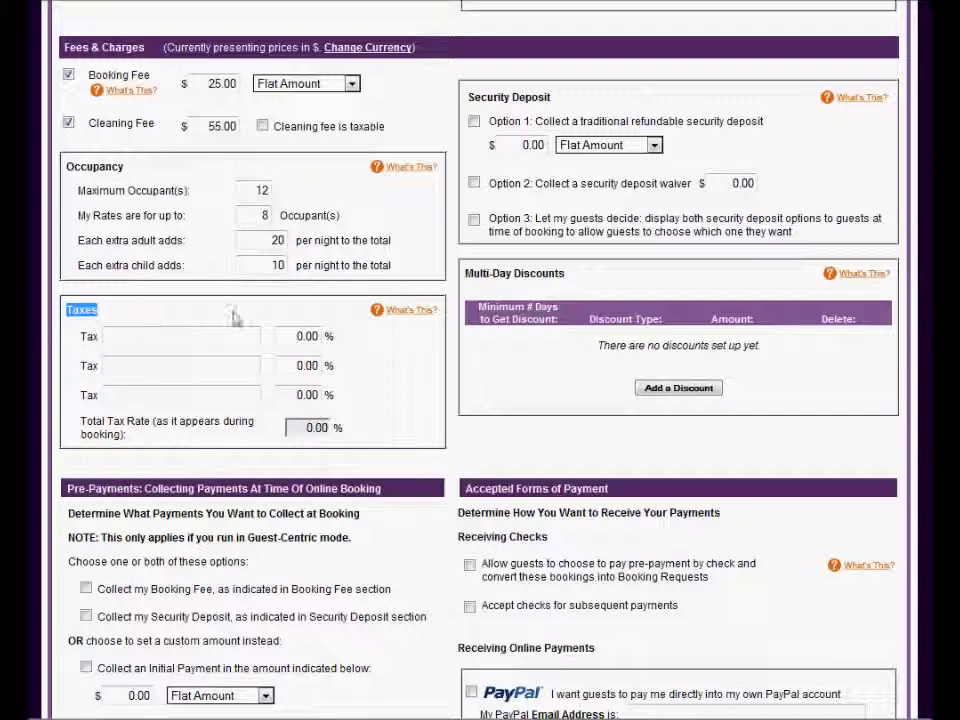
left_click(111, 337)
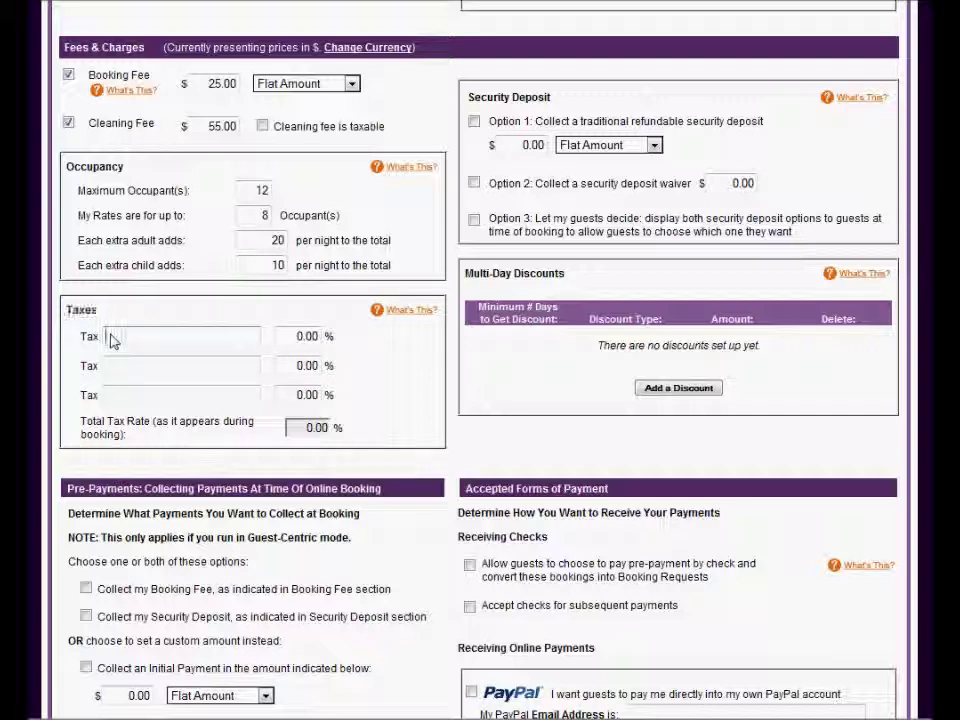
key("Tab")
type("7")
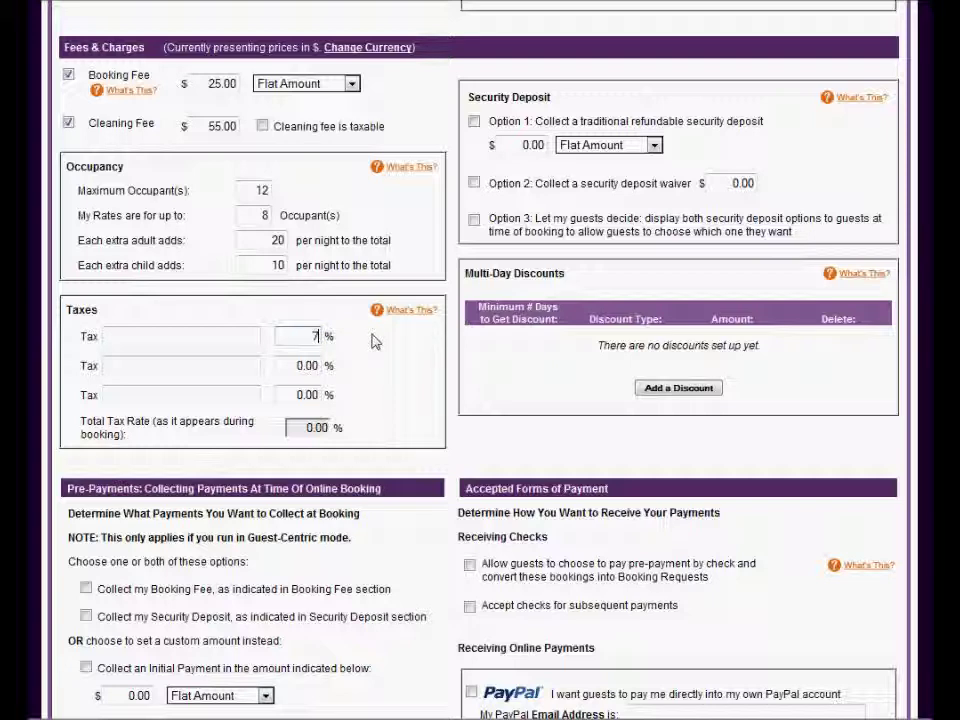
left_click(288, 366)
type("4")
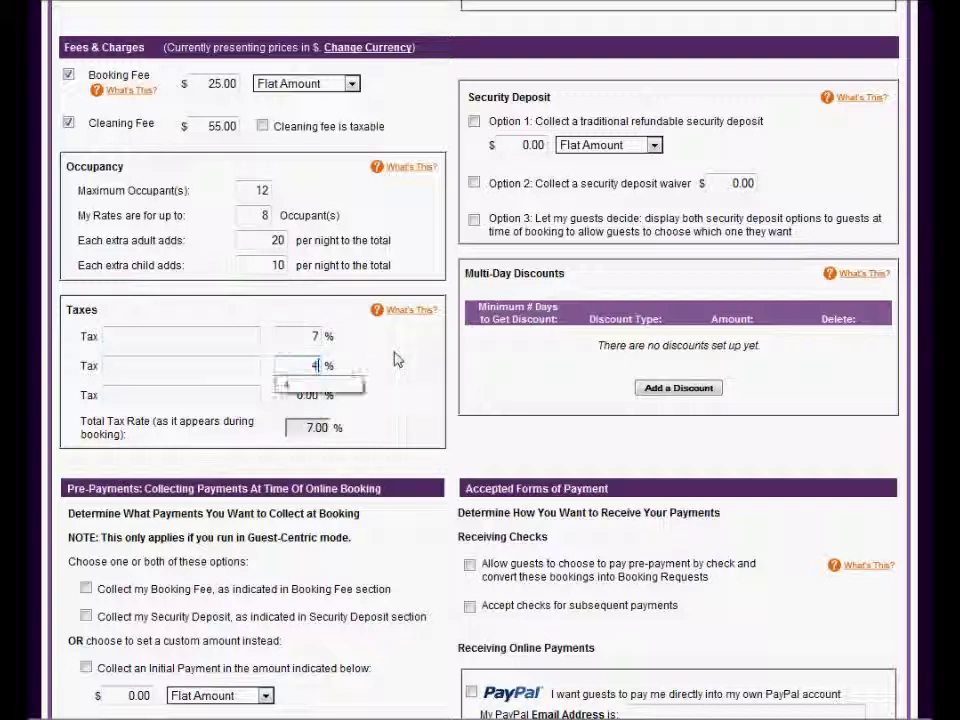
key("Tab")
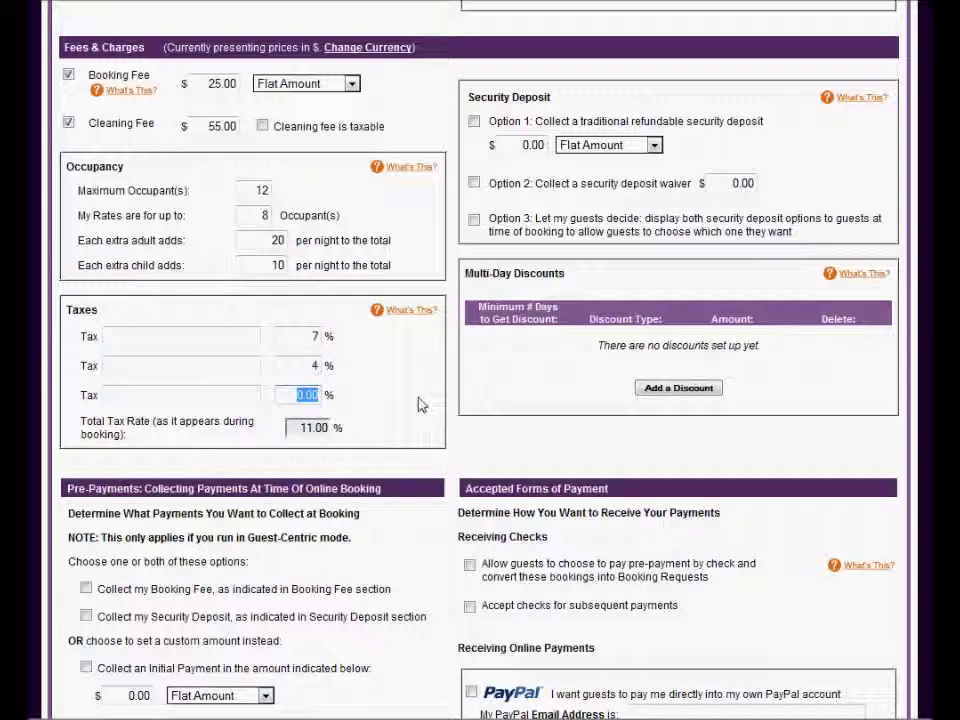
type("2")
left_click(397, 368)
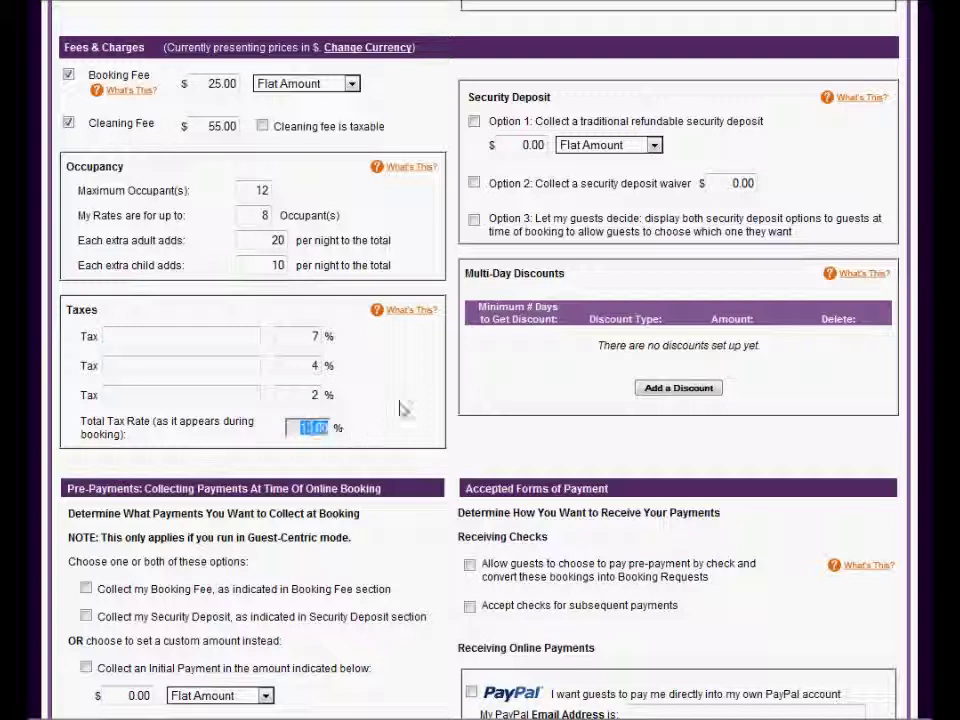
Step: Enable collection of a traditional refundable security deposit and set it to a flat amount of $300
left_click_drag(467, 98, 627, 103)
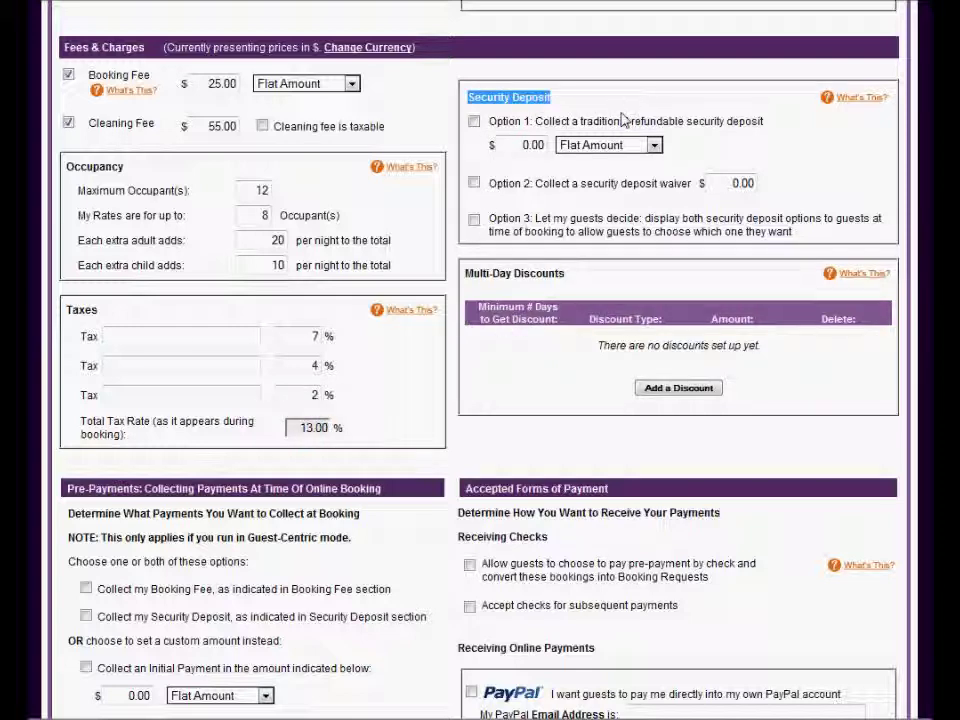
left_click(503, 128)
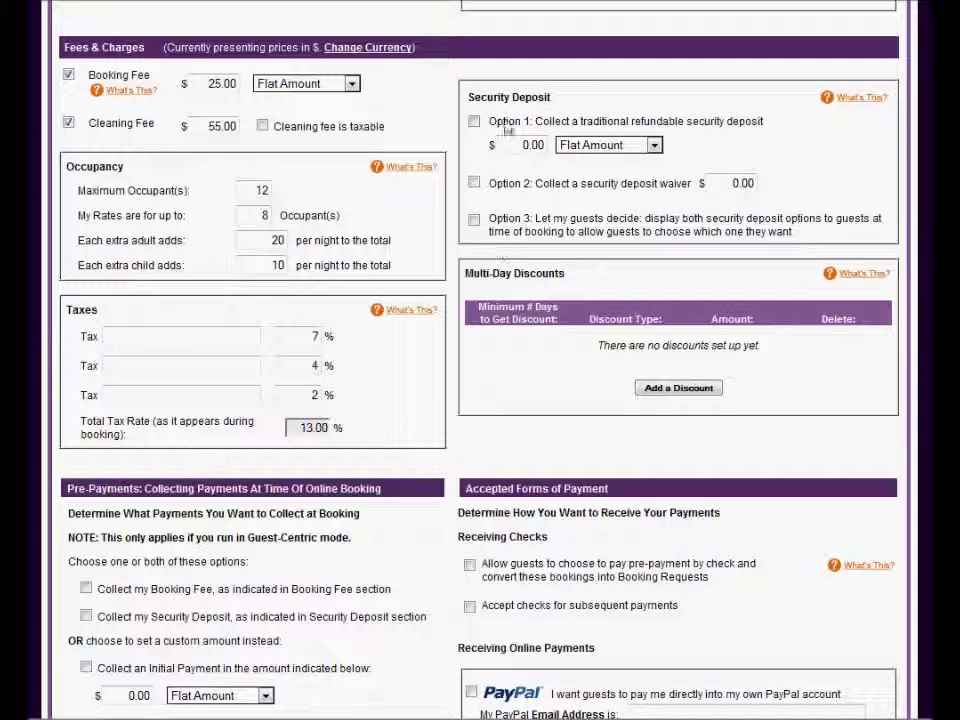
left_click_drag(491, 122, 757, 133)
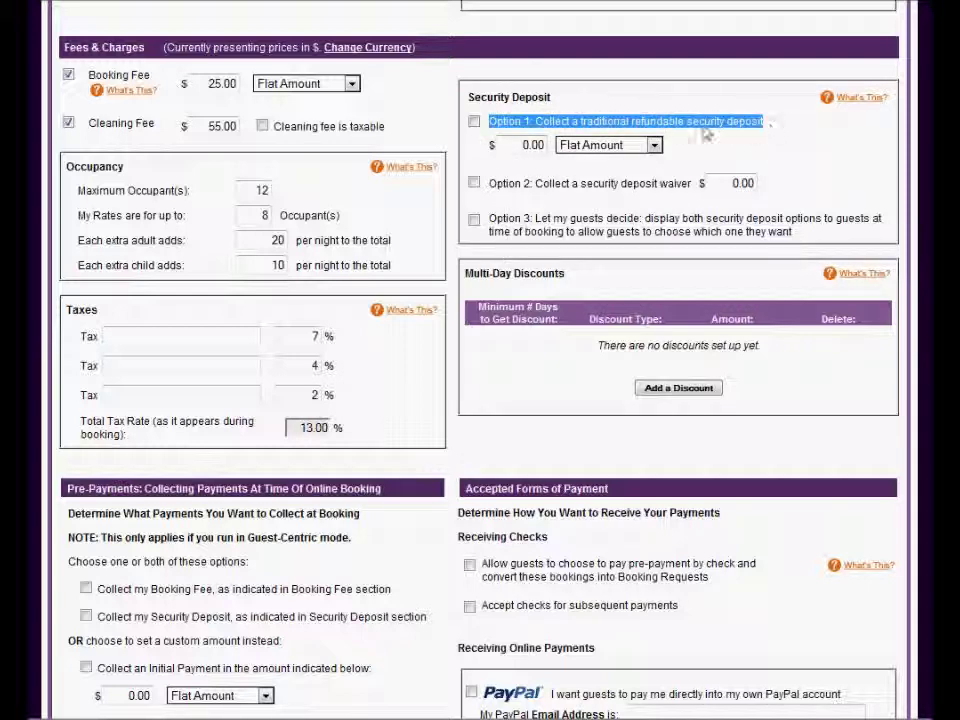
left_click(474, 121)
left_click_drag(510, 150, 561, 150)
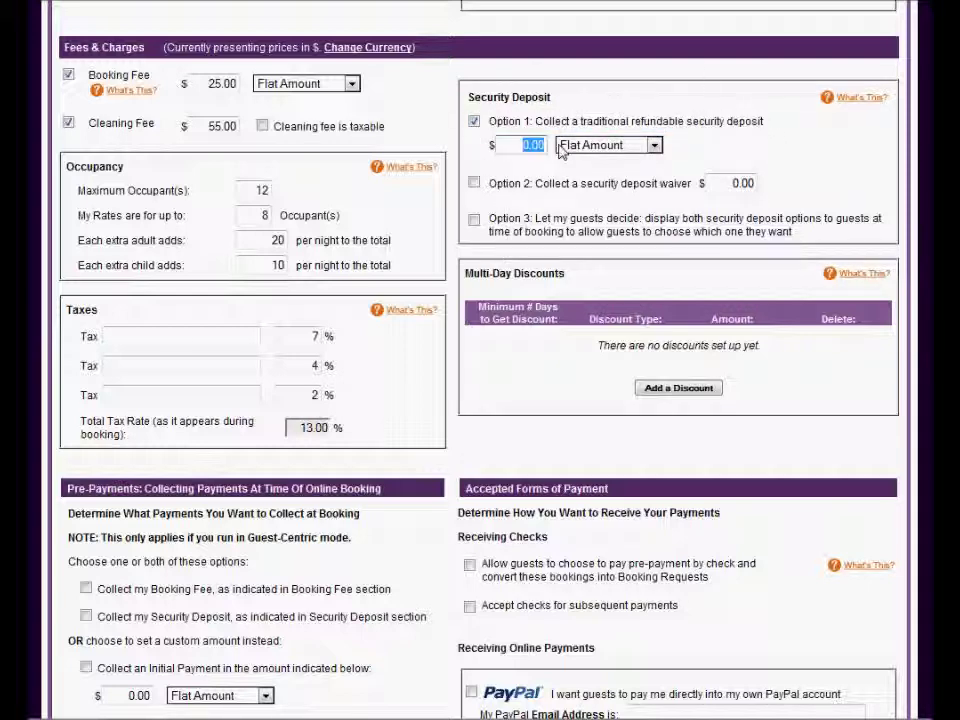
type("300")
left_click(655, 145)
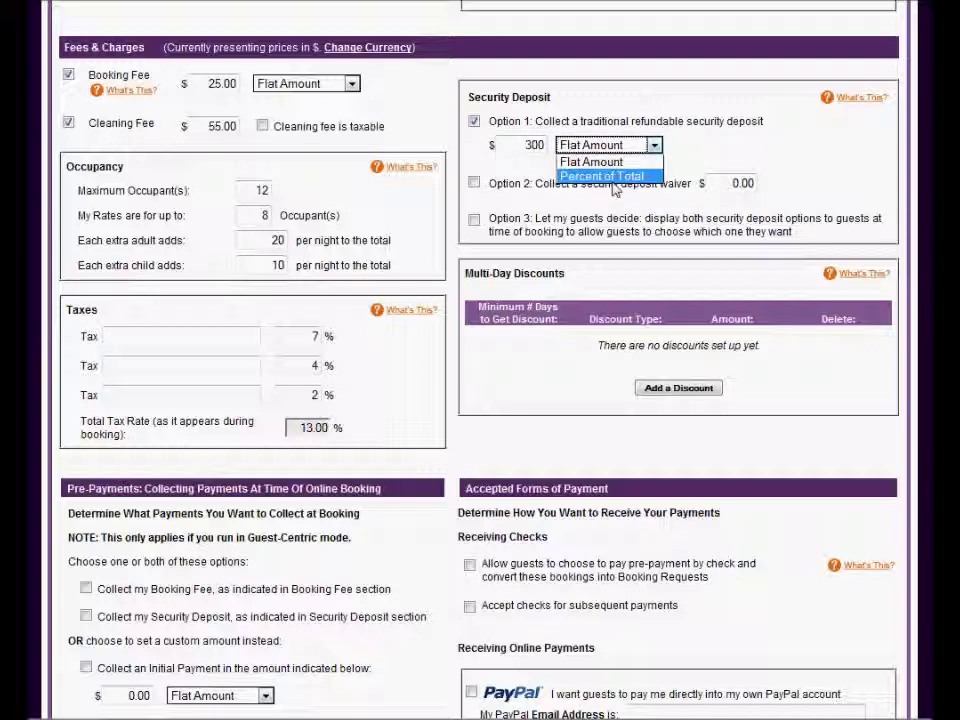
left_click(736, 153)
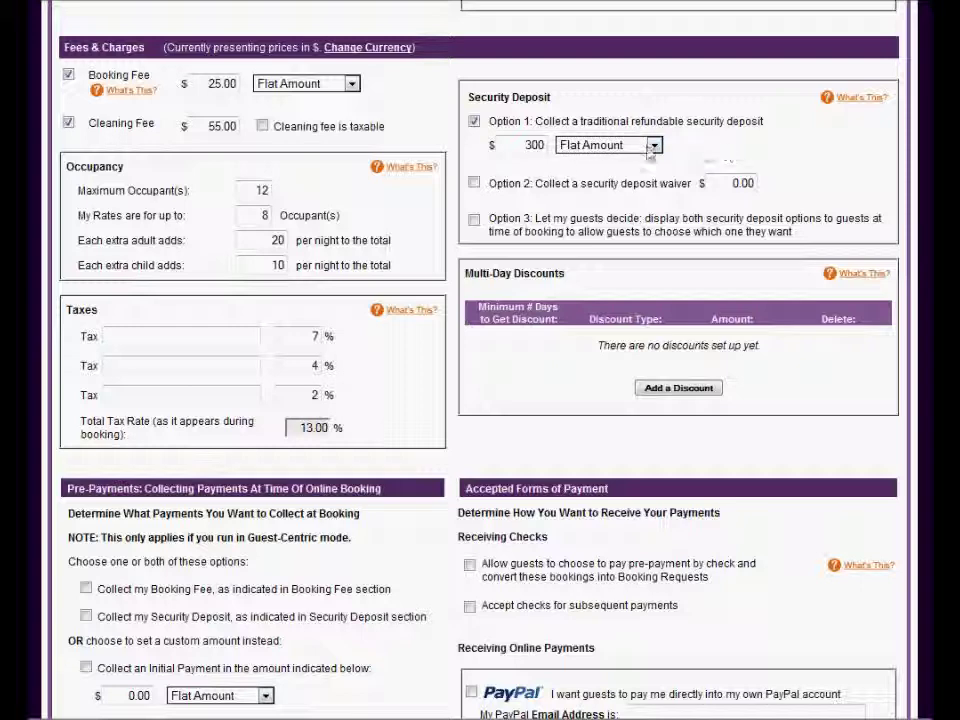
Step: Deselect the refundable deposit option and enable a security deposit waiver of $40.00 instead
left_click(474, 121)
left_click(474, 184)
left_click_drag(487, 187, 834, 178)
left_click(753, 154)
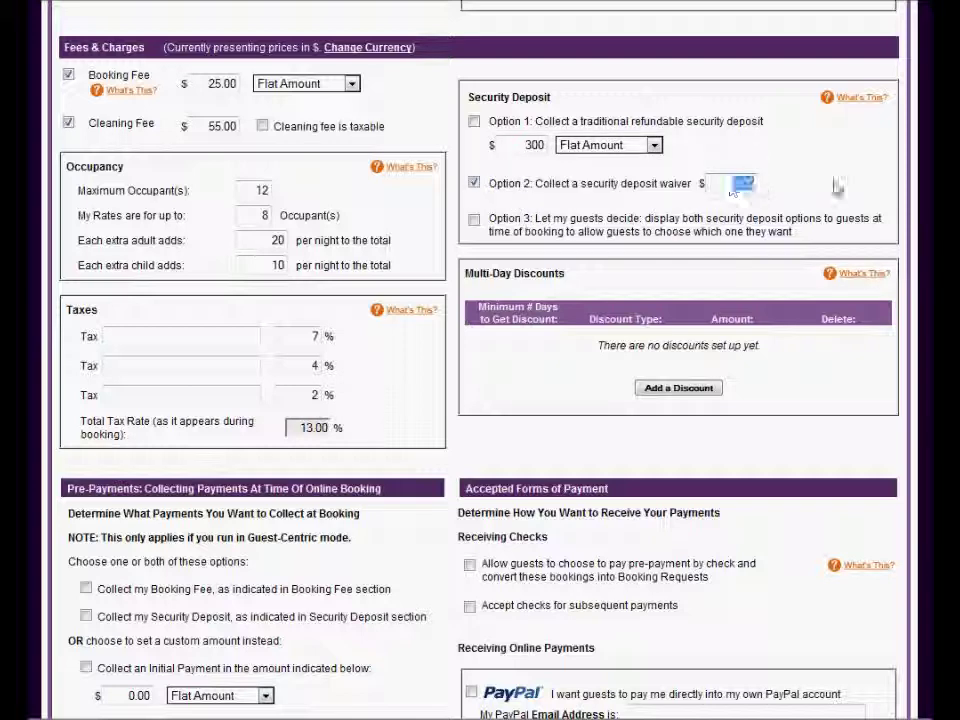
type("40.00")
left_click(769, 155)
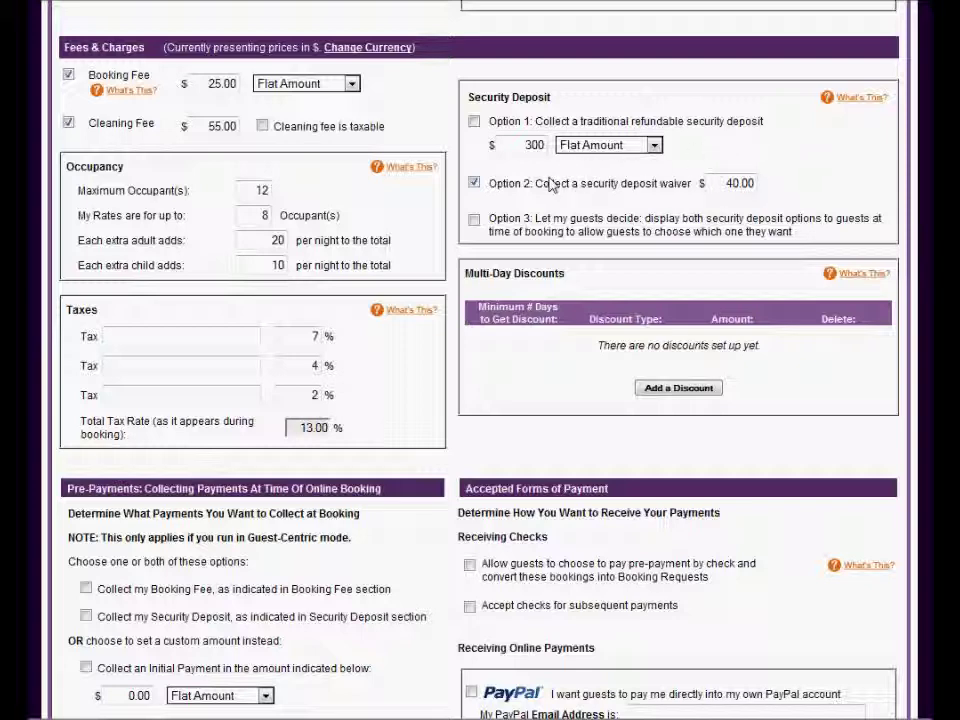
Step: Enable the option that lets guests choose between both security deposit options at booking
left_click_drag(482, 218, 810, 234)
left_click(745, 226)
left_click(475, 221)
Step: Add and save a multi-day discount of 10 percent of rent for stays of at least 7 days
left_click_drag(472, 283, 606, 281)
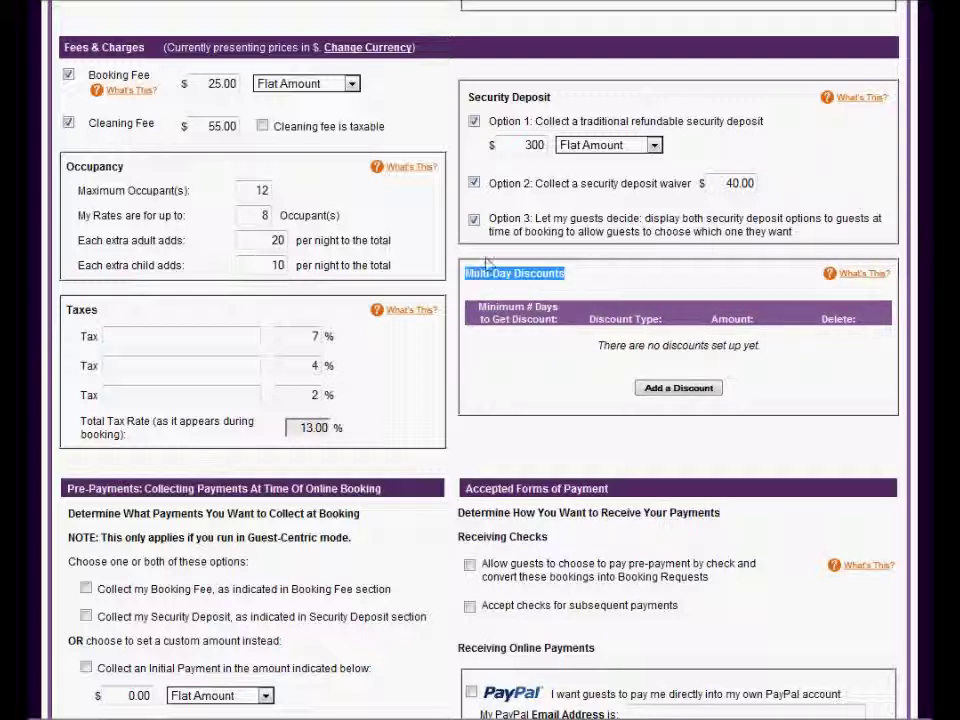
left_click(613, 285)
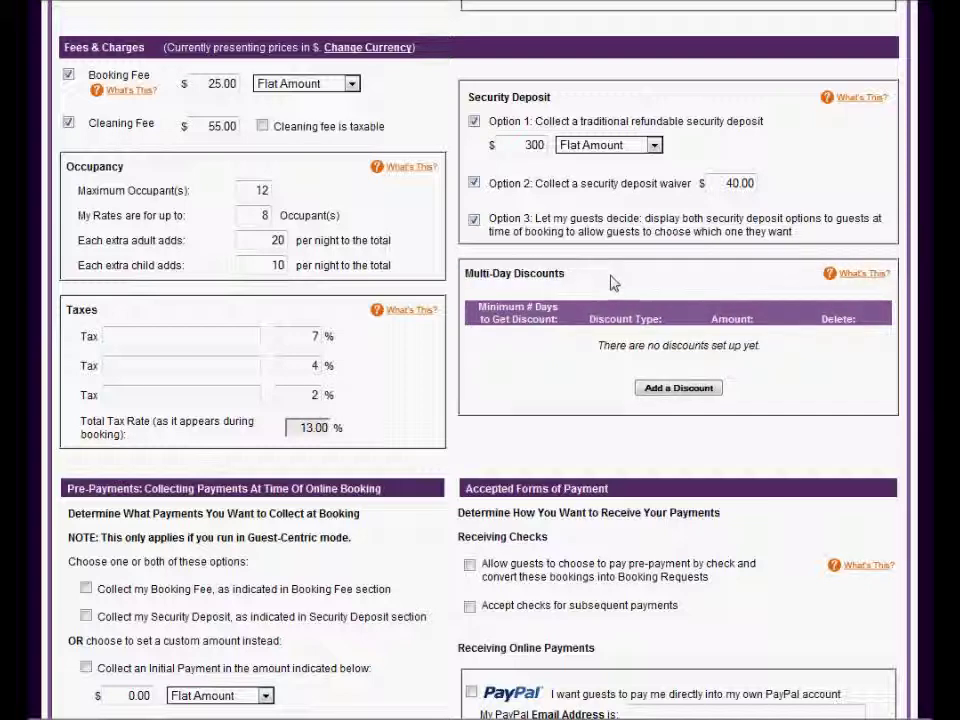
left_click(667, 392)
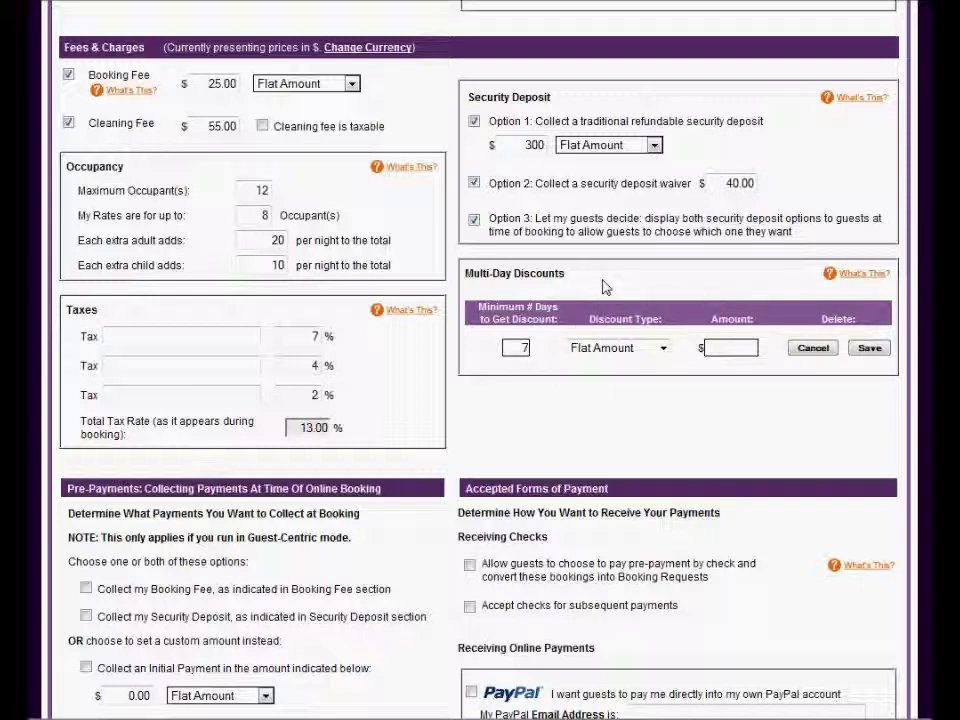
left_click(664, 350)
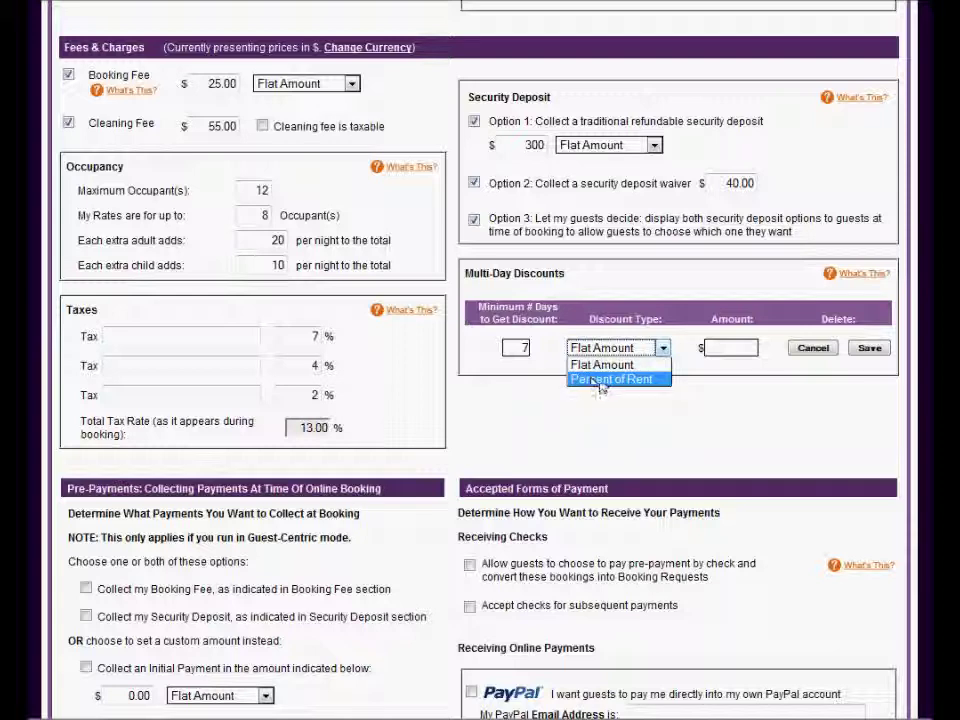
left_click(604, 380)
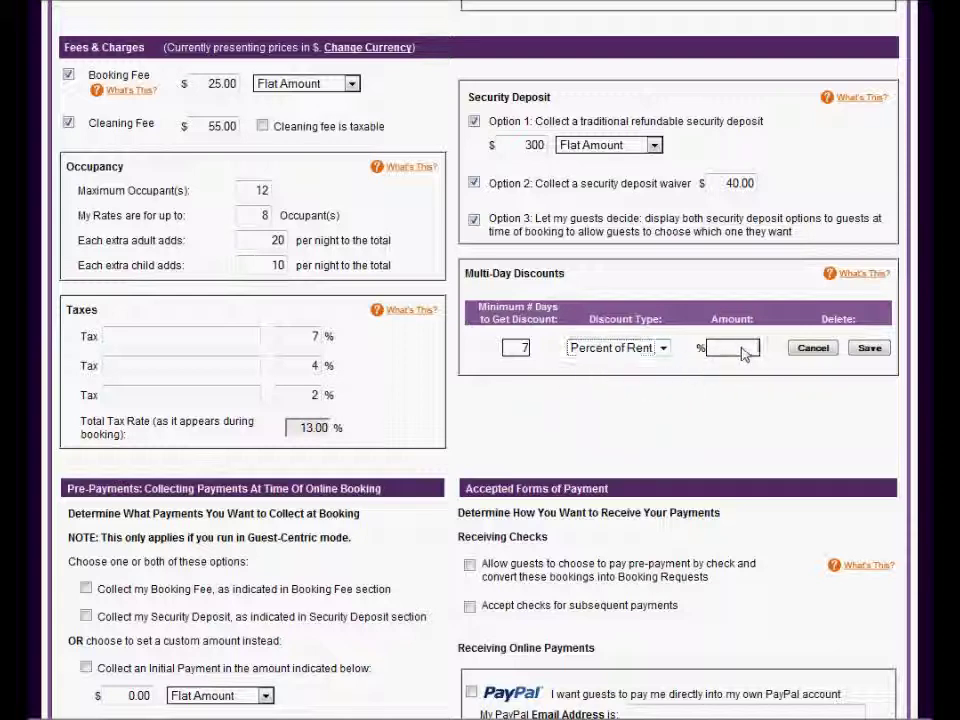
left_click(745, 350)
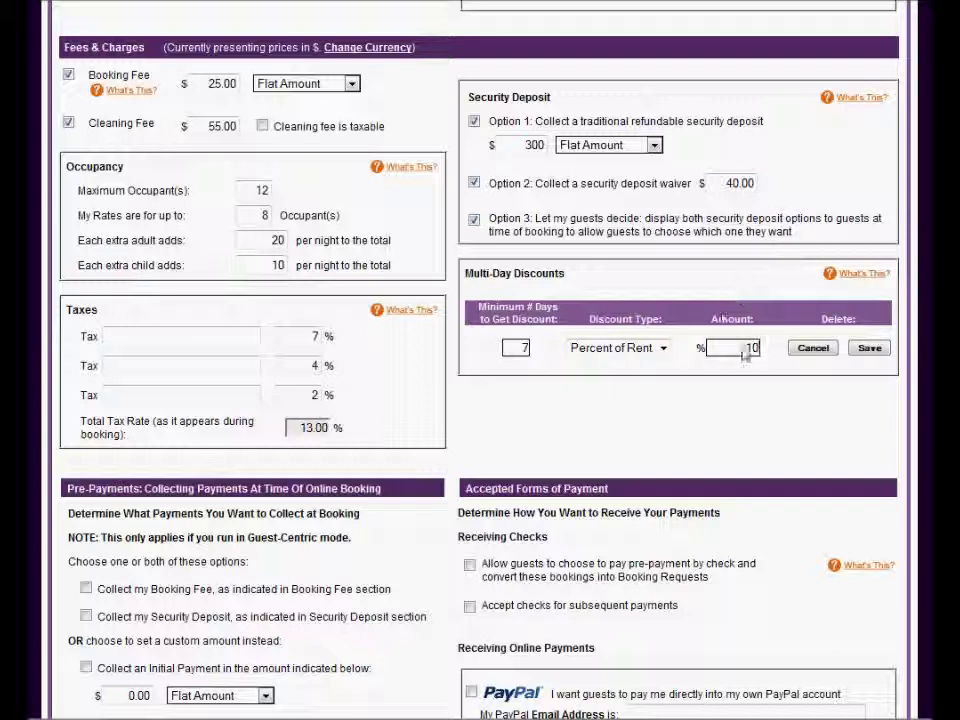
left_click(873, 350)
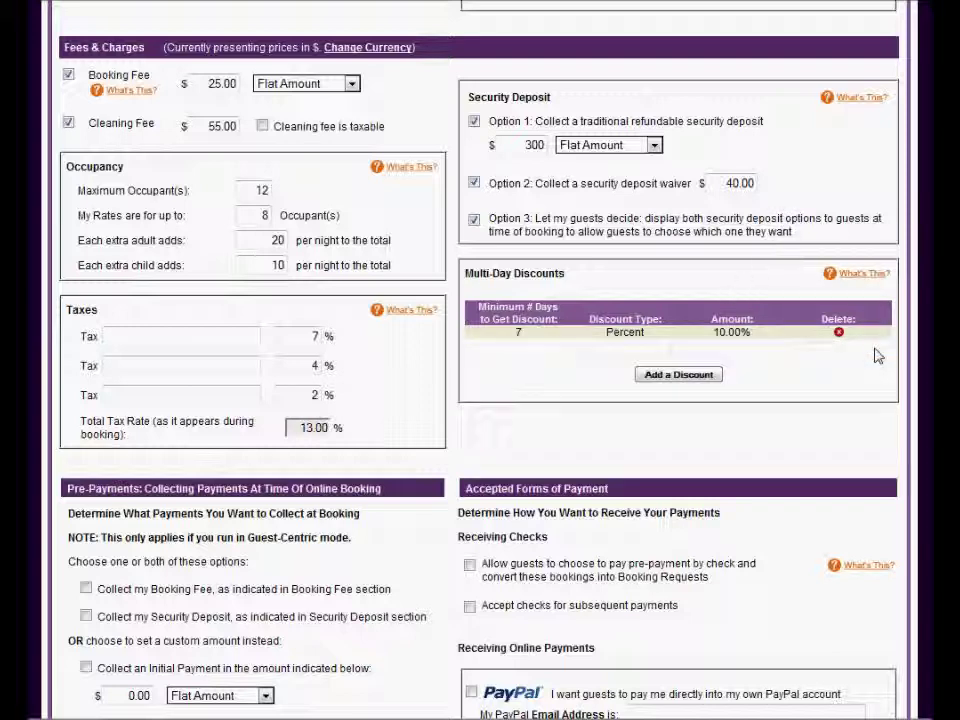
Step: Add and save a second multi-day discount of 20 percent of rent for stays of at least 14 days
left_click(512, 334)
left_click(726, 334)
left_click(764, 367)
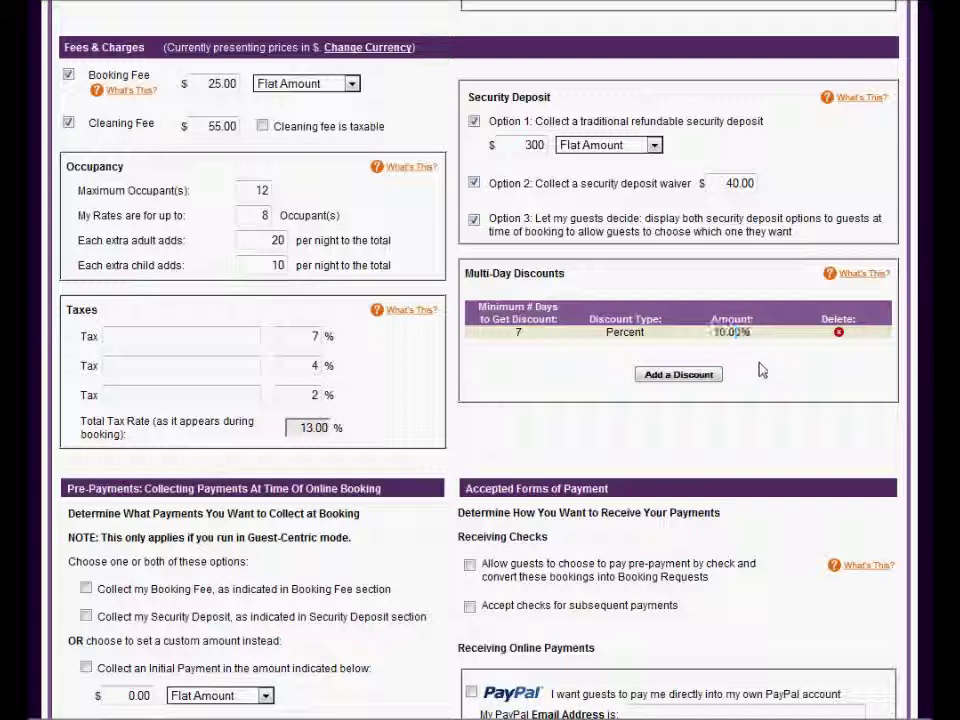
left_click(690, 376)
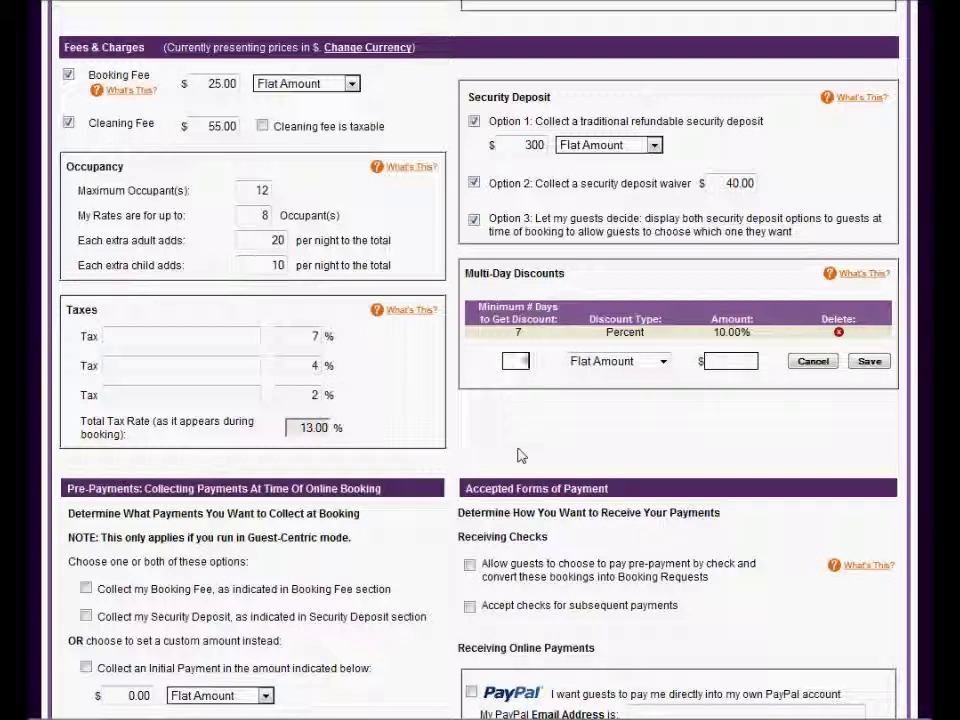
left_click(662, 362)
left_click(649, 393)
left_click(728, 366)
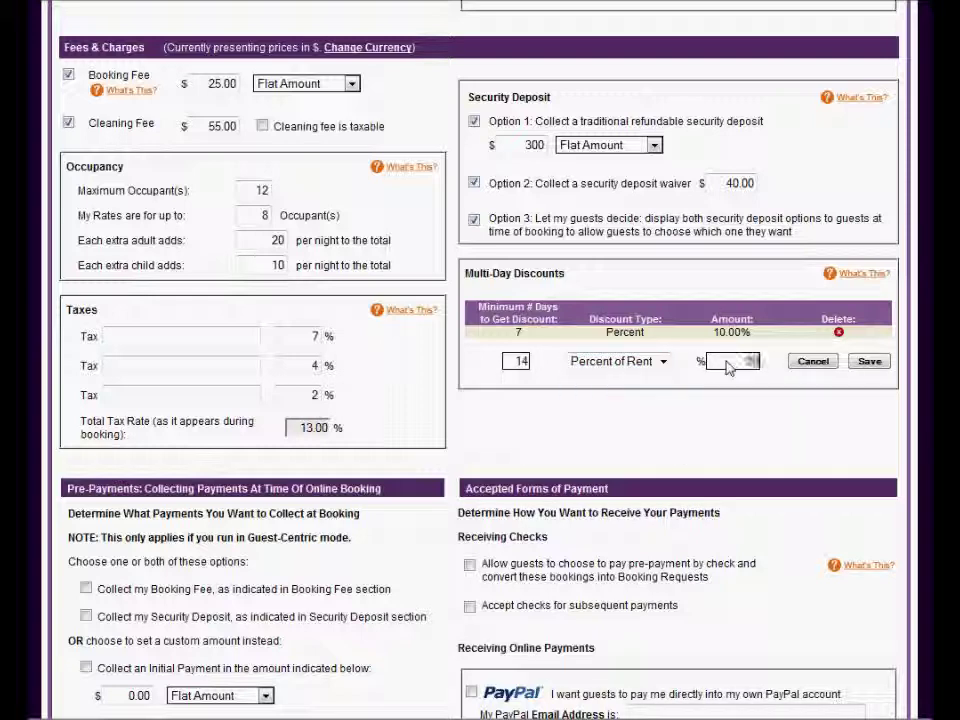
left_click(870, 362)
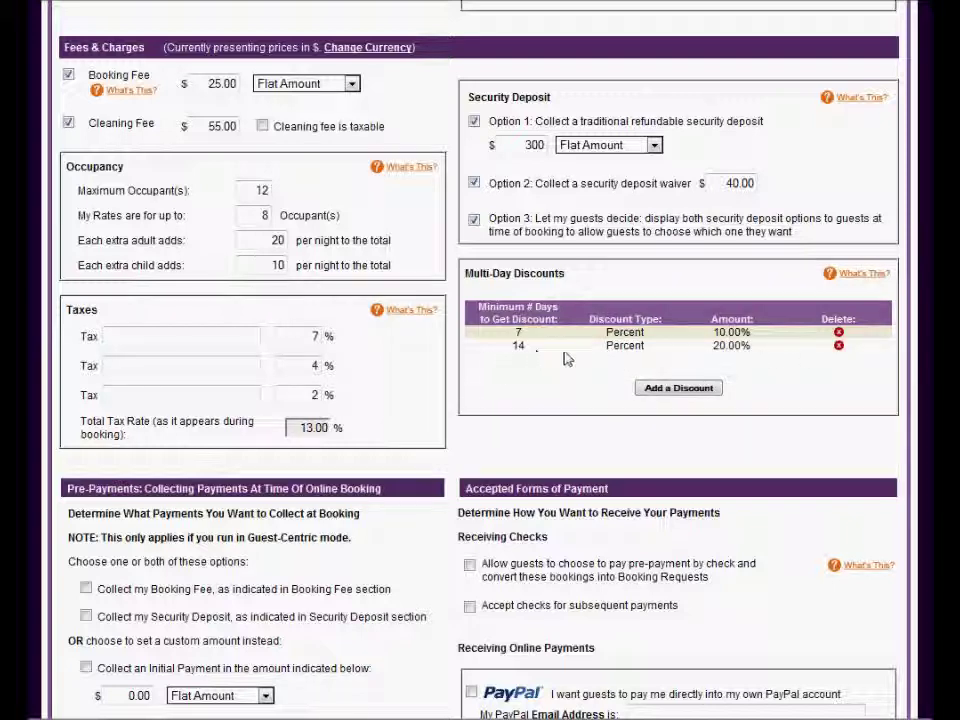
left_click(837, 346)
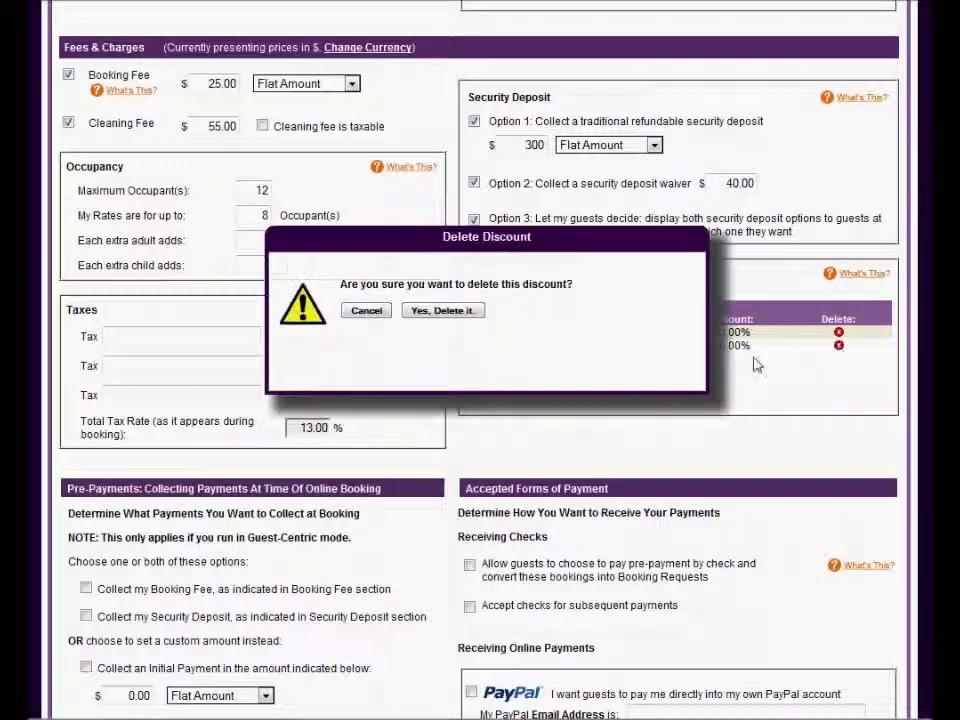
left_click(367, 312)
Step: Set the pre-payment to collect a custom initial payment of 25 percent of the total at booking
scroll(368, 320, "down", 2)
scroll(480, 360, "down", 1)
left_click_drag(67, 136, 392, 150)
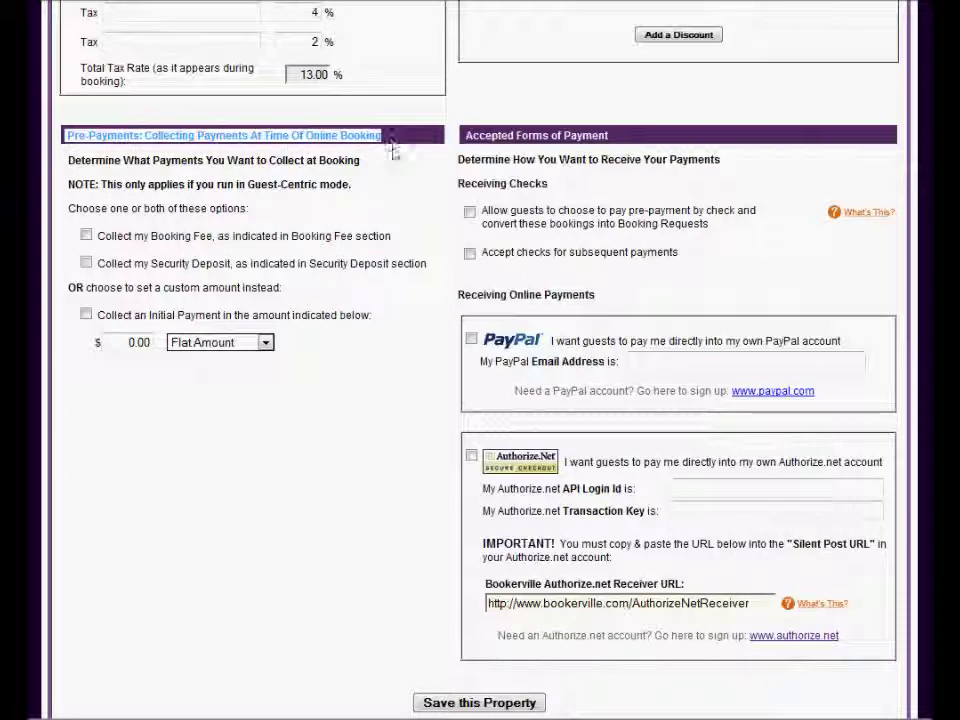
left_click(364, 208)
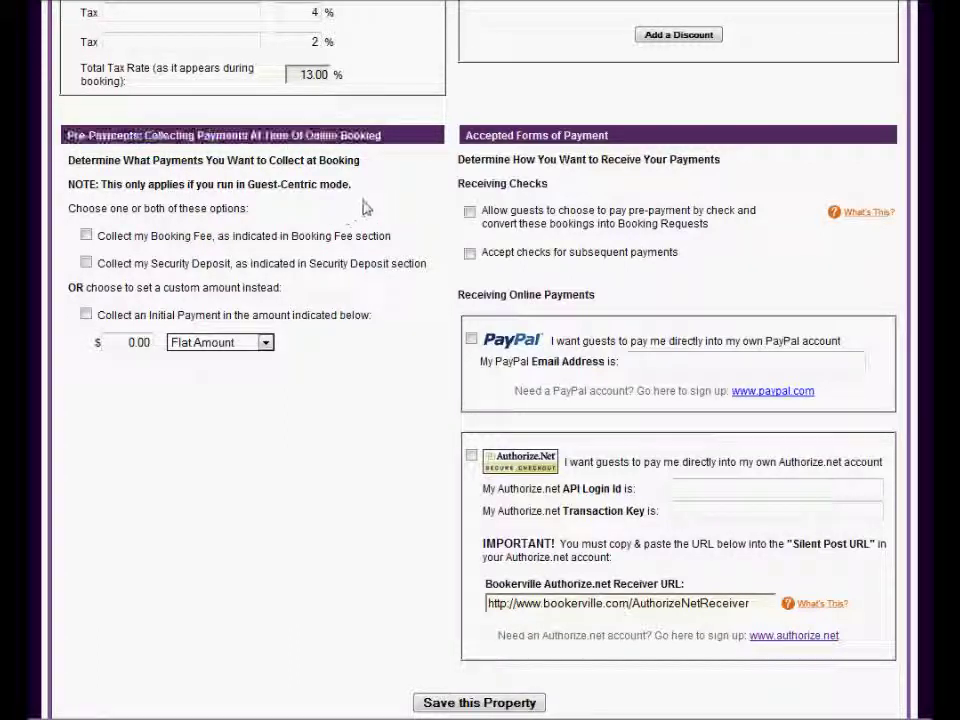
left_click_drag(66, 184, 370, 190)
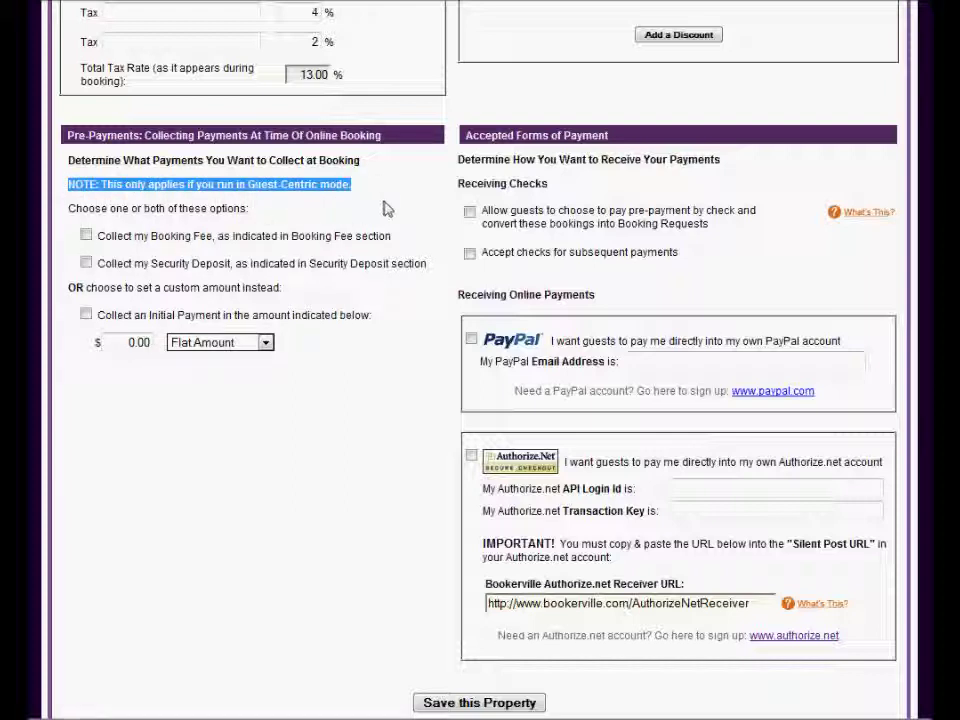
left_click(390, 195)
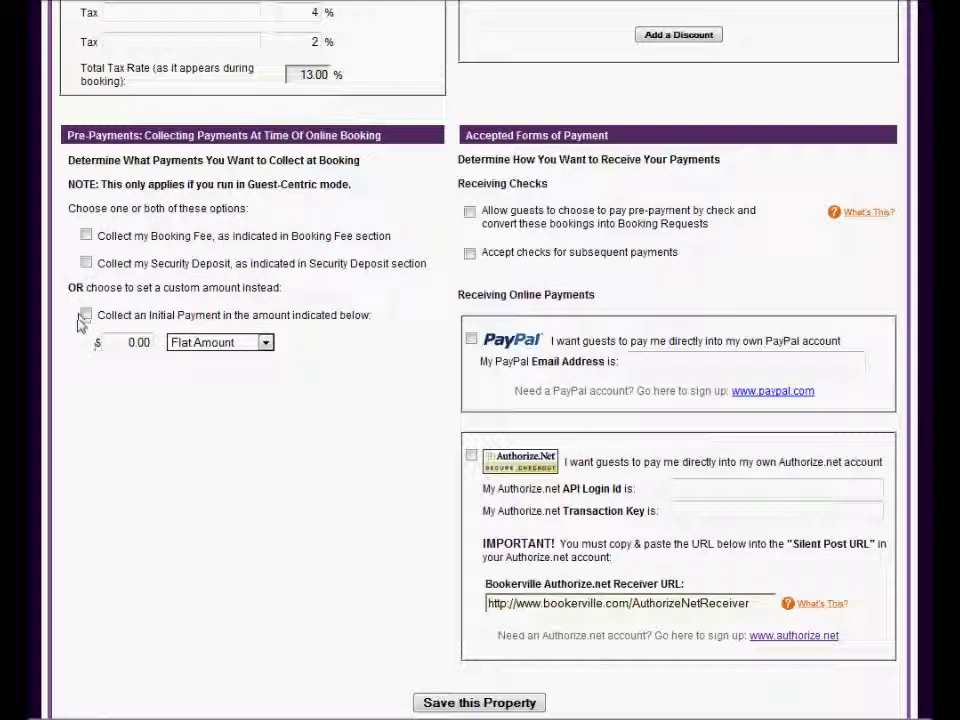
left_click(265, 343)
left_click(258, 358)
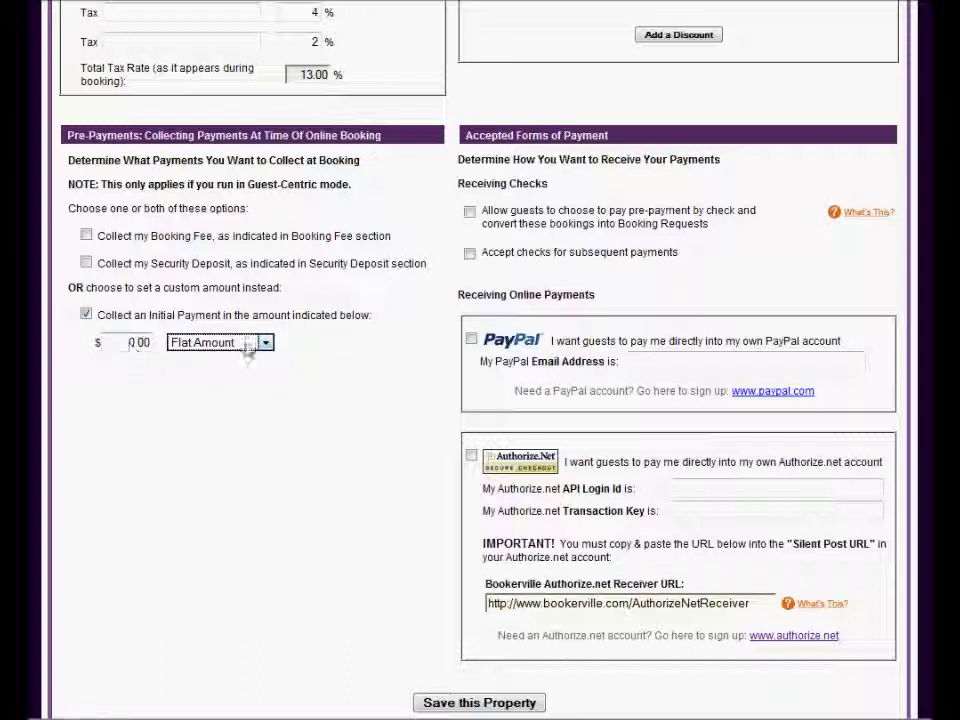
left_click(265, 343)
left_click(226, 374)
double_click(133, 343)
type("25")
left_click(332, 332)
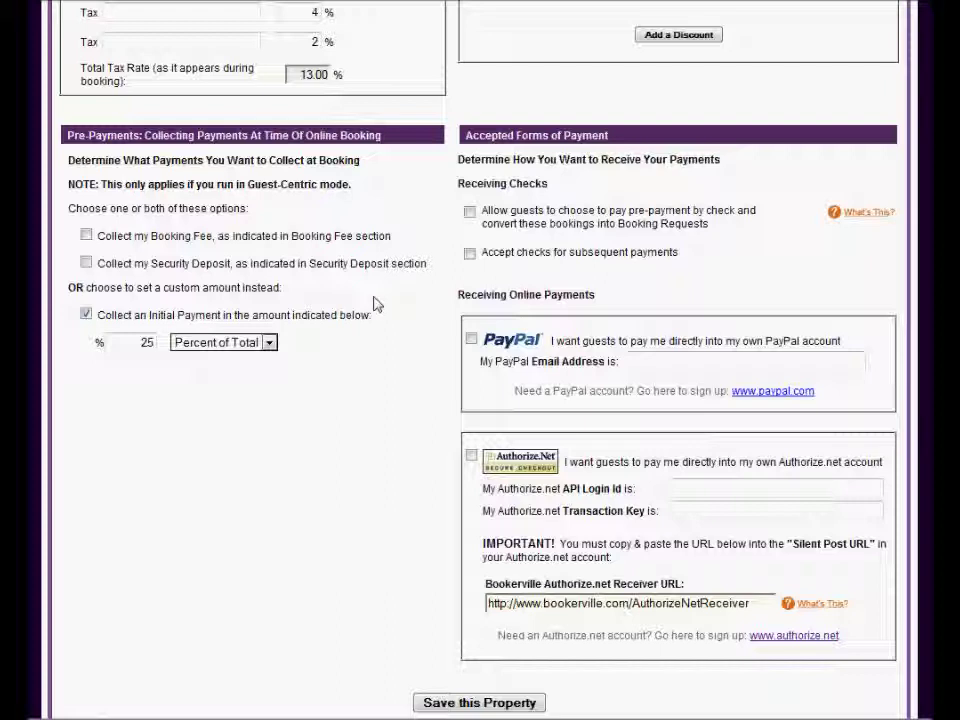
Step: Allow guests to pay the pre-payment by check, converting these bookings into Booking Requests
left_click_drag(462, 137, 664, 137)
left_click(650, 160)
left_click_drag(462, 189, 598, 189)
left_click(598, 189)
left_click(470, 212)
left_click_drag(619, 226, 720, 229)
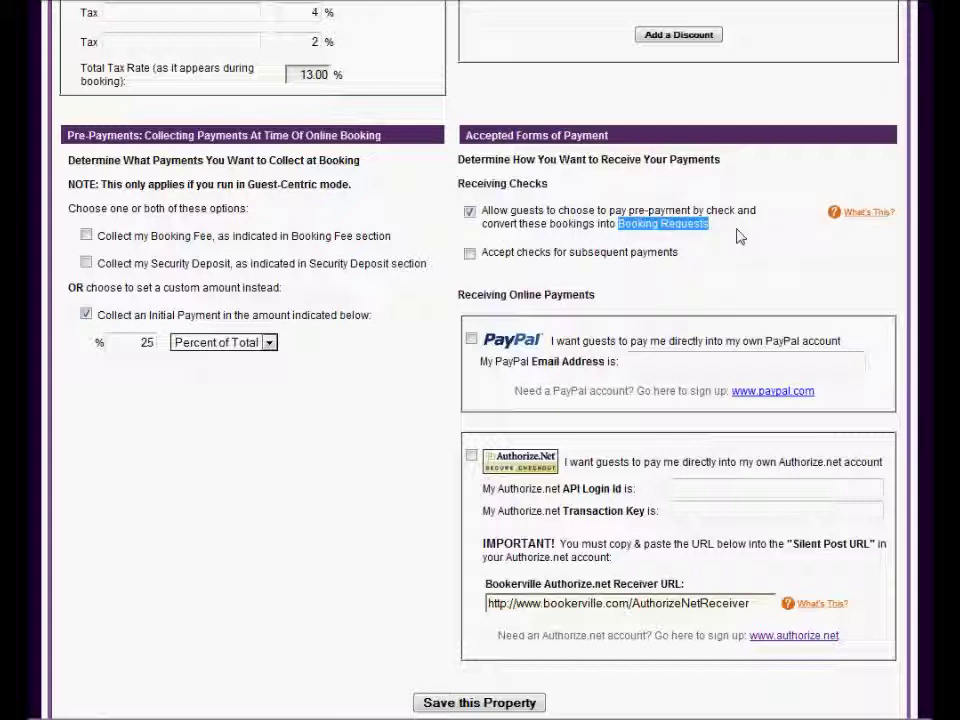
left_click(743, 232)
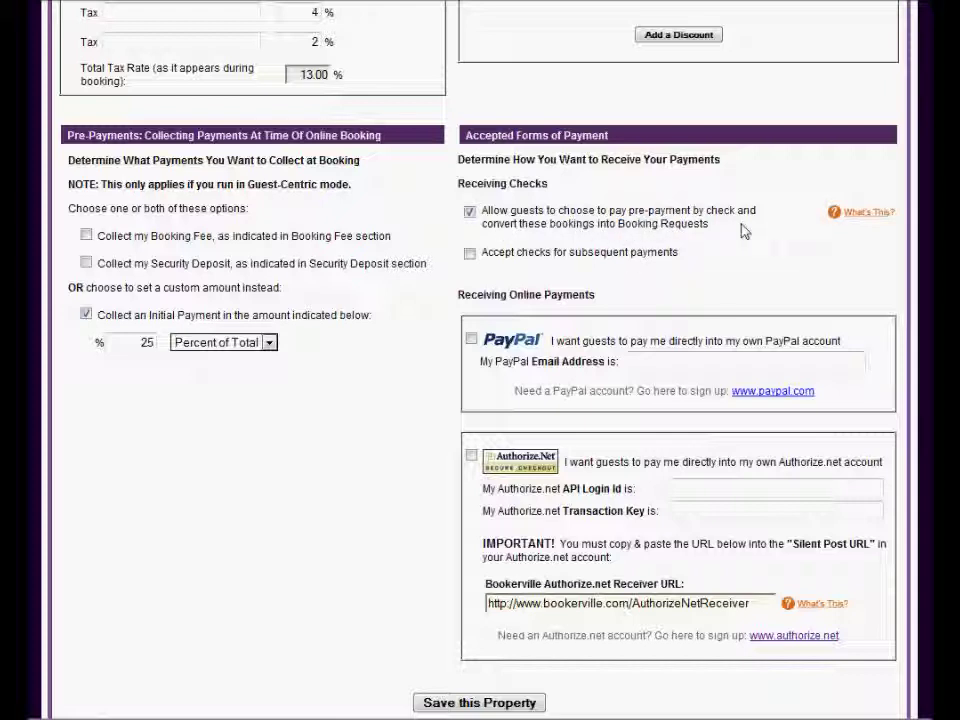
Step: Read the help explanation on pre-payment by check and enable accepting checks for subsequent payments
left_click(849, 215)
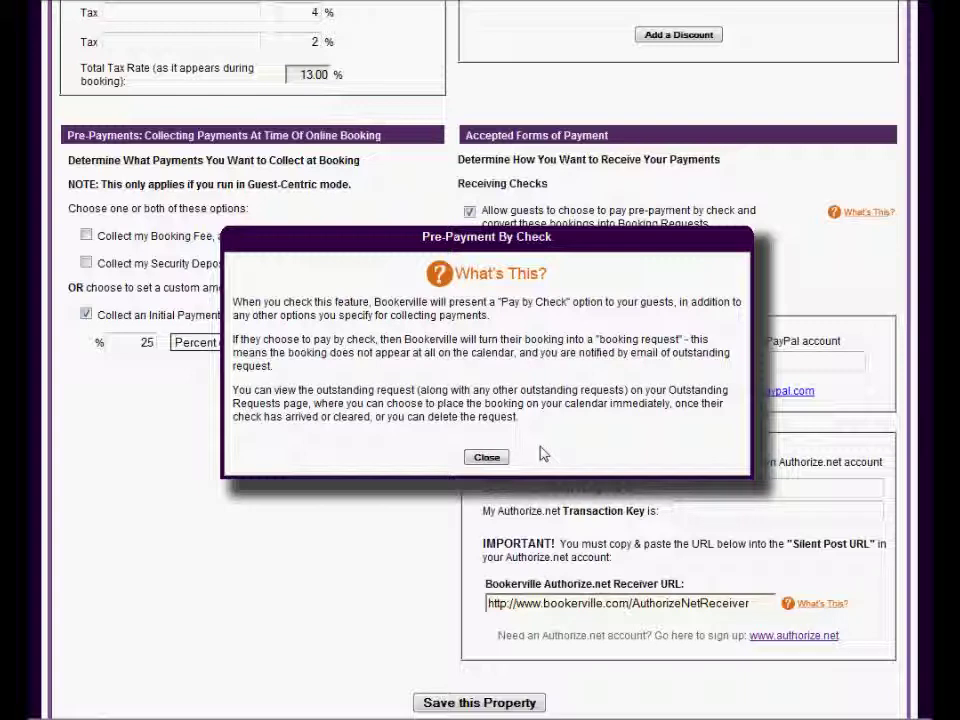
left_click(500, 459)
left_click(505, 458)
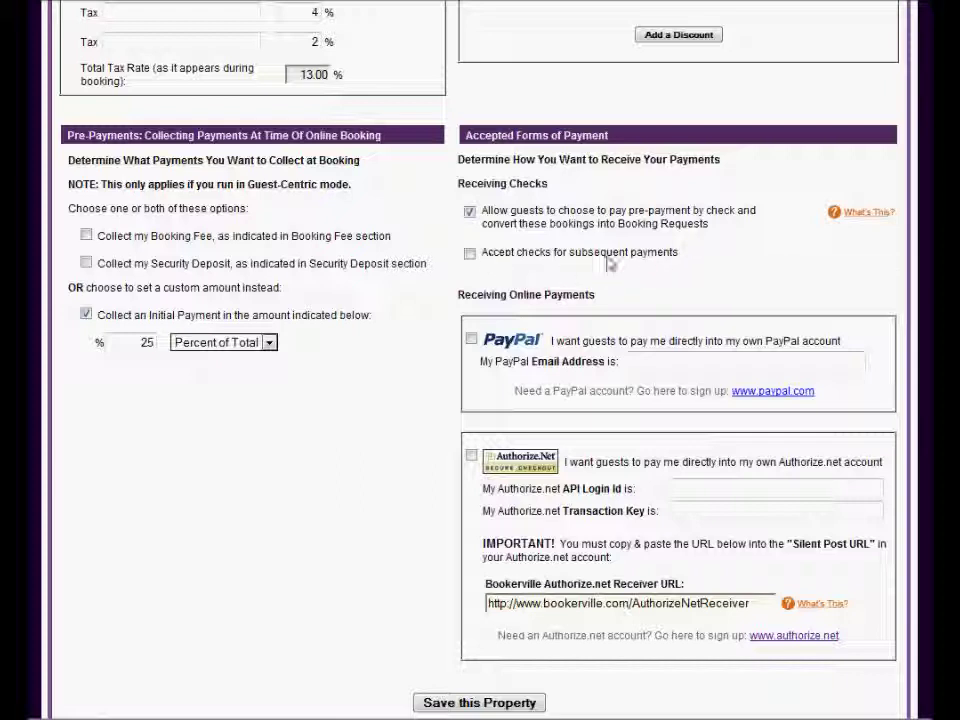
left_click(470, 254)
Step: Enable direct guest payments into the owner's PayPal account and enter the PayPal e-mail address
left_click_drag(456, 298, 660, 298)
scroll(636, 272, "down", 4)
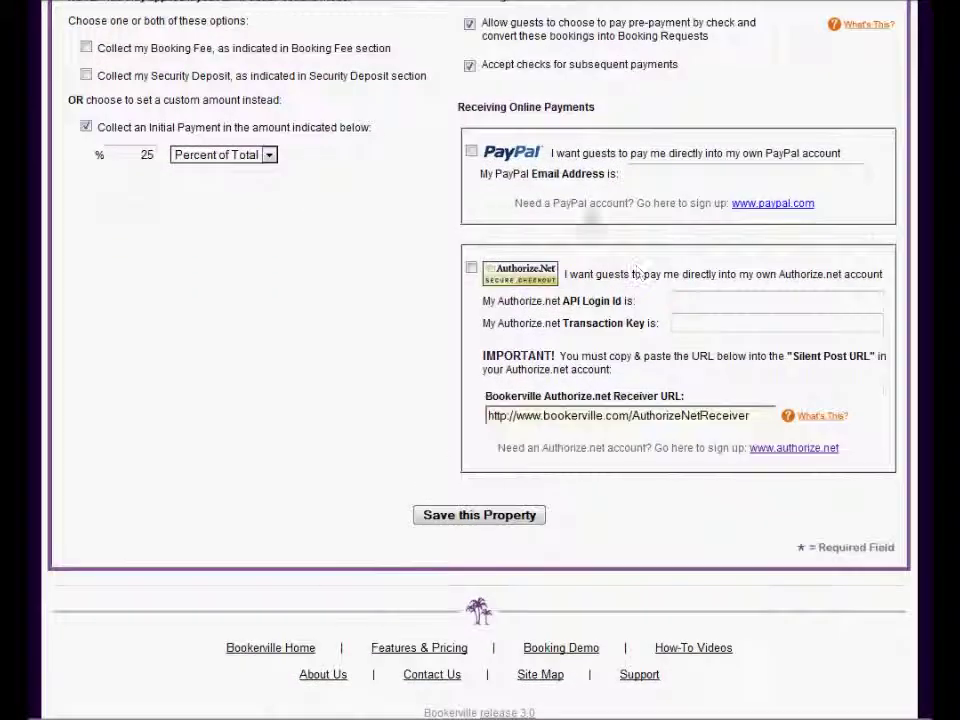
left_click(471, 151)
left_click(639, 177)
type("john")
key("Down")
key("Down")
key("Return")
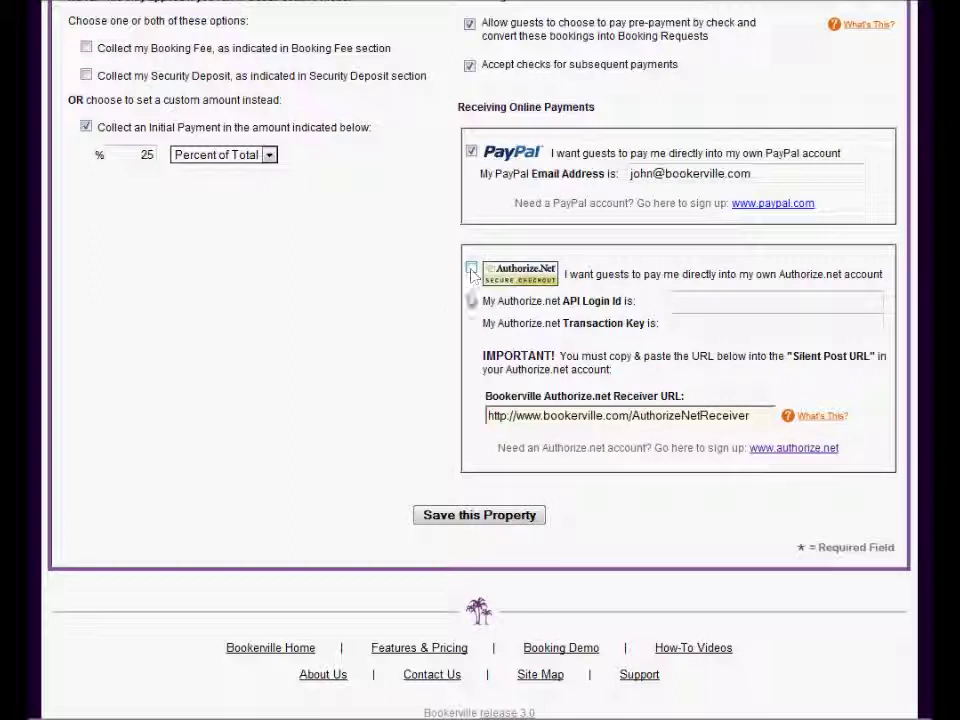
Step: Examine the Authorize.net payment requirements: API Login Id, Transaction Key, the Silent Post URL notice and the Receiver URL
left_click_drag(564, 302, 622, 302)
left_click(605, 304)
left_click_drag(564, 324, 643, 326)
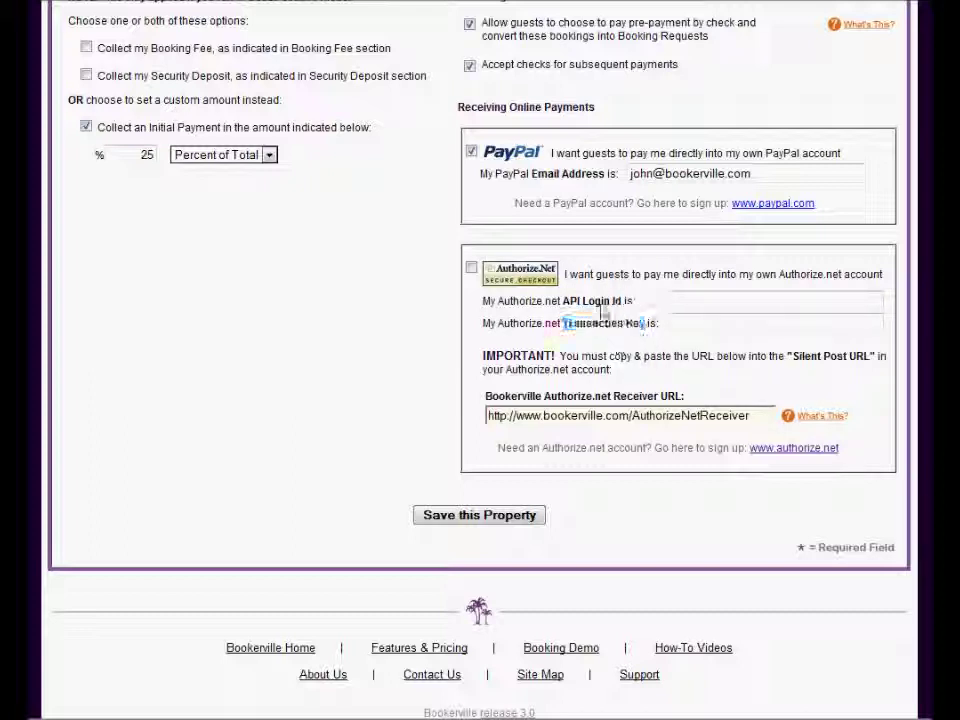
left_click(698, 326)
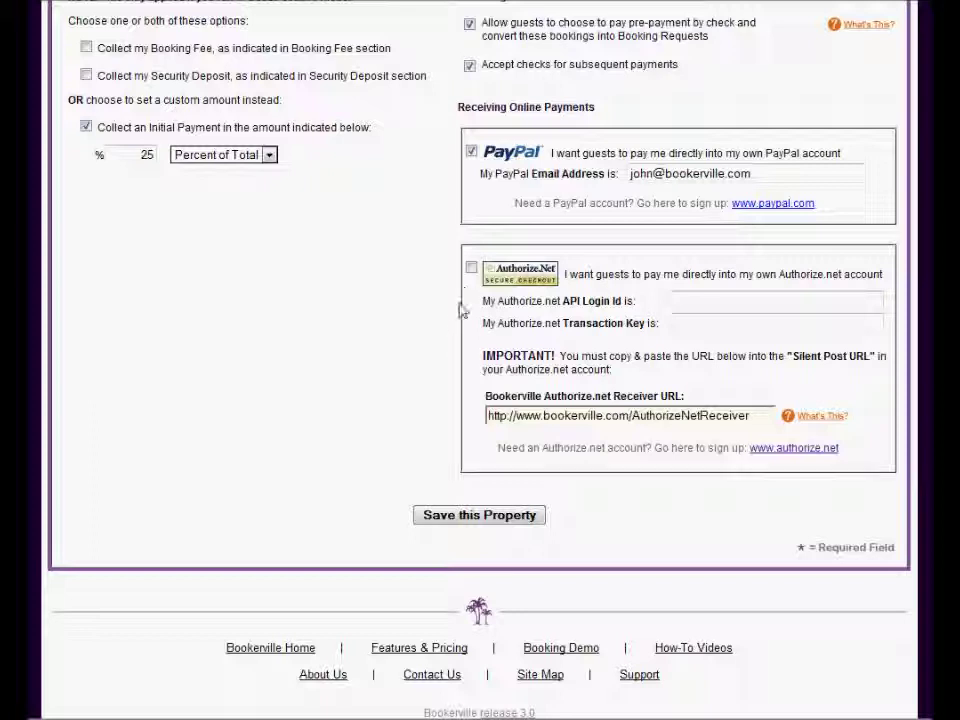
left_click_drag(483, 364, 665, 374)
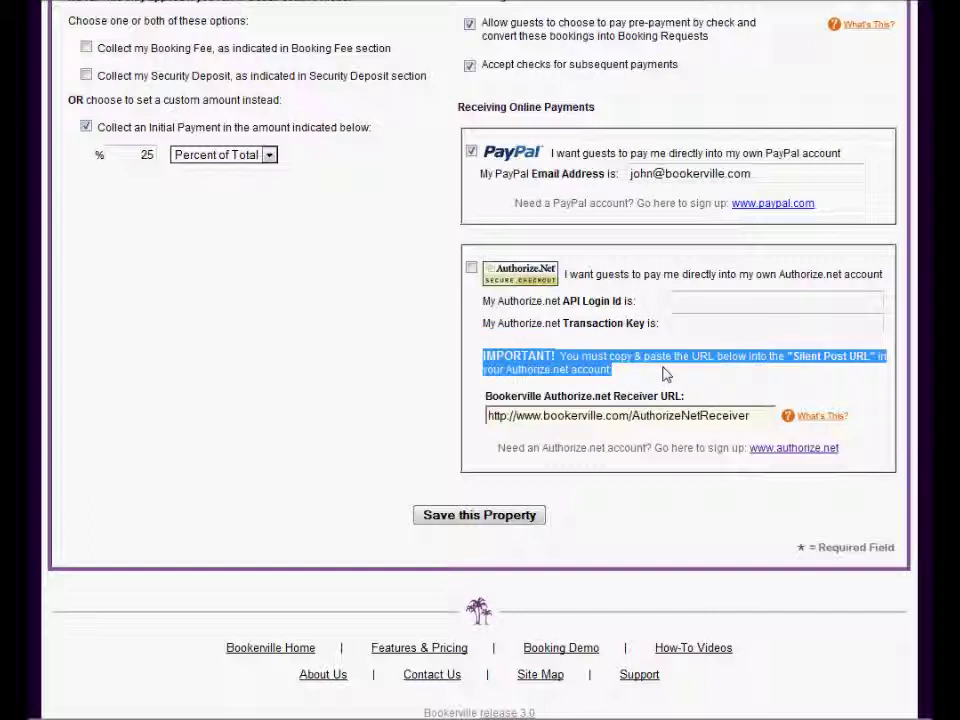
left_click(591, 347)
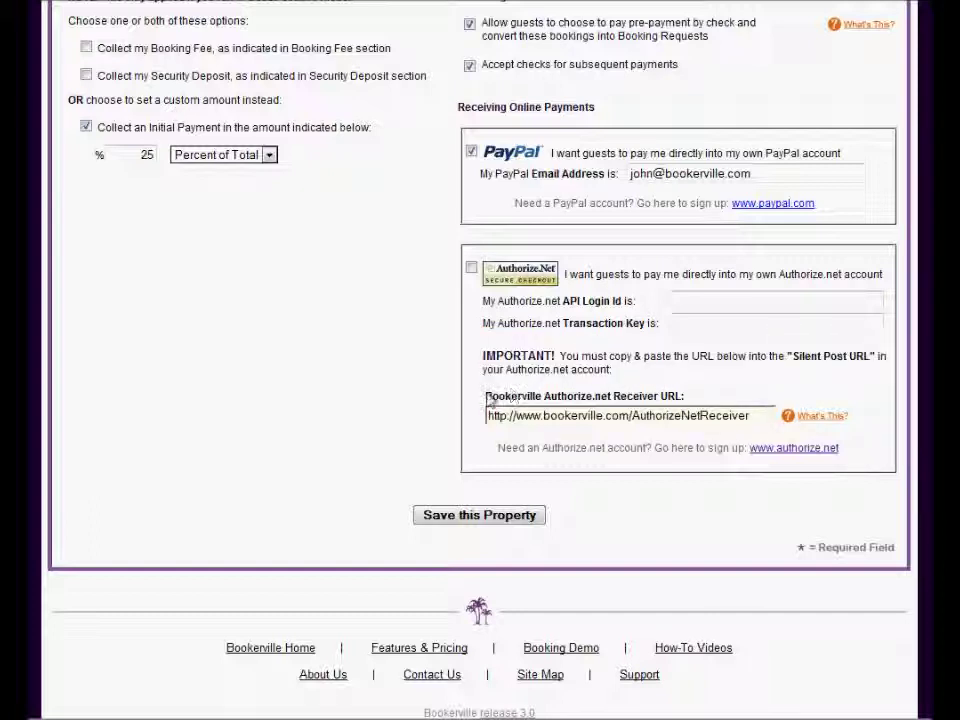
left_click_drag(487, 400, 716, 403)
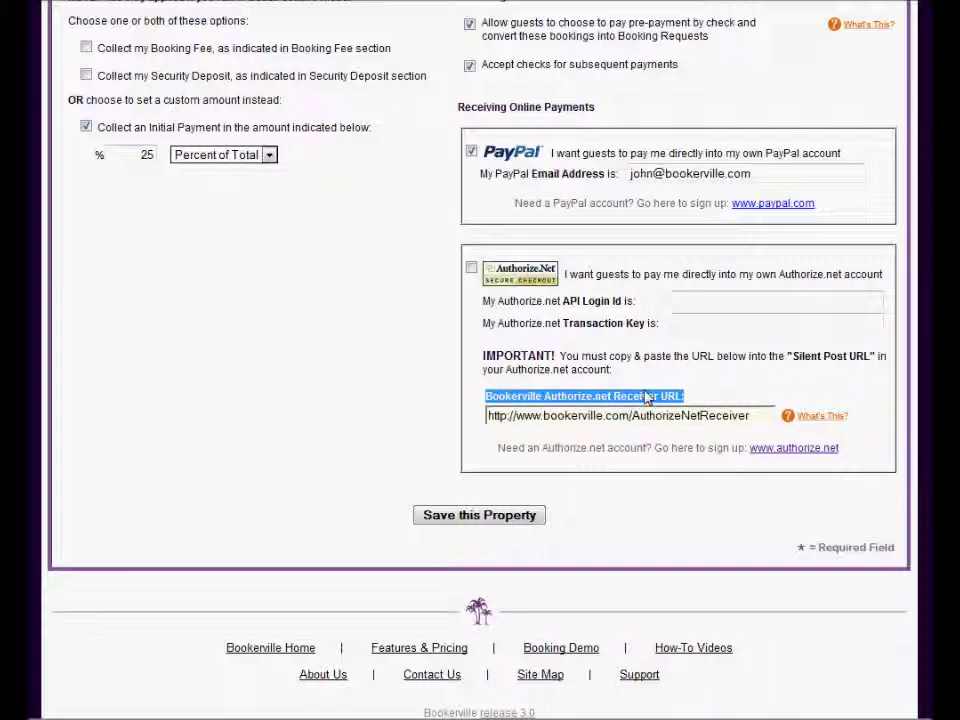
left_click(672, 379)
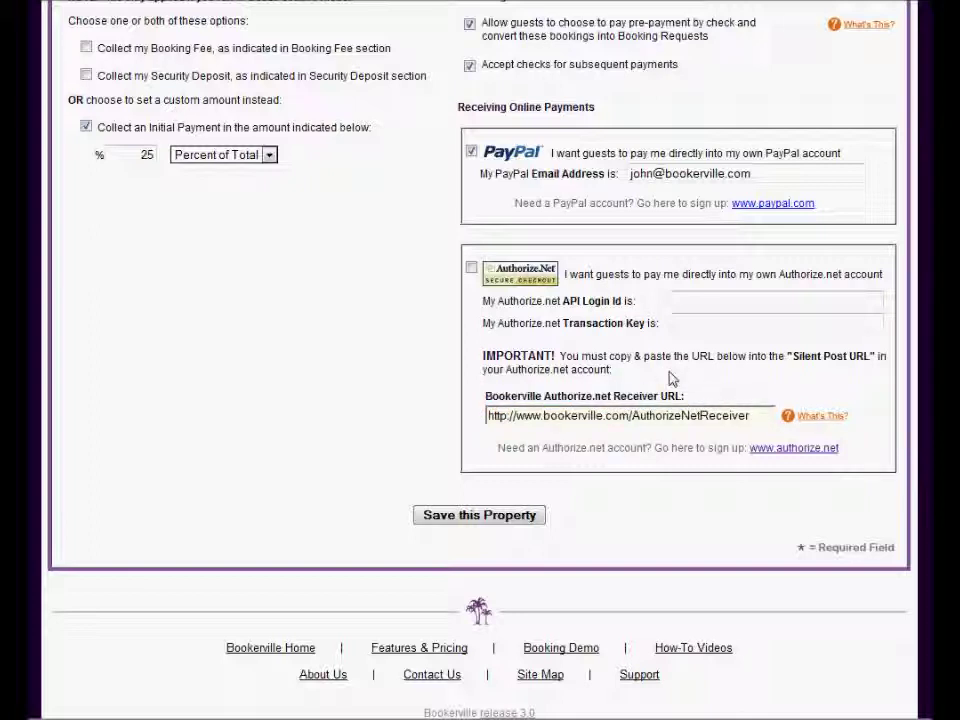
Step: Copy the Bookerville Authorize.net Receiver URL, switch to the Authorize.Net merchant account and open its Silent Post URL setting
left_click(550, 418)
key("ctrl+c")
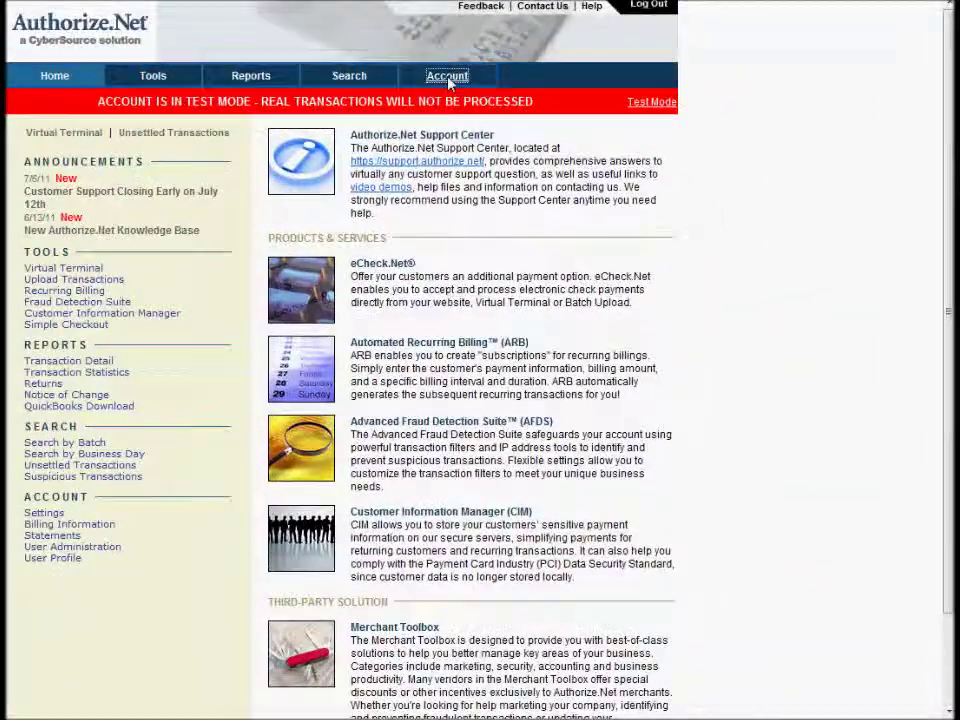
left_click(449, 82)
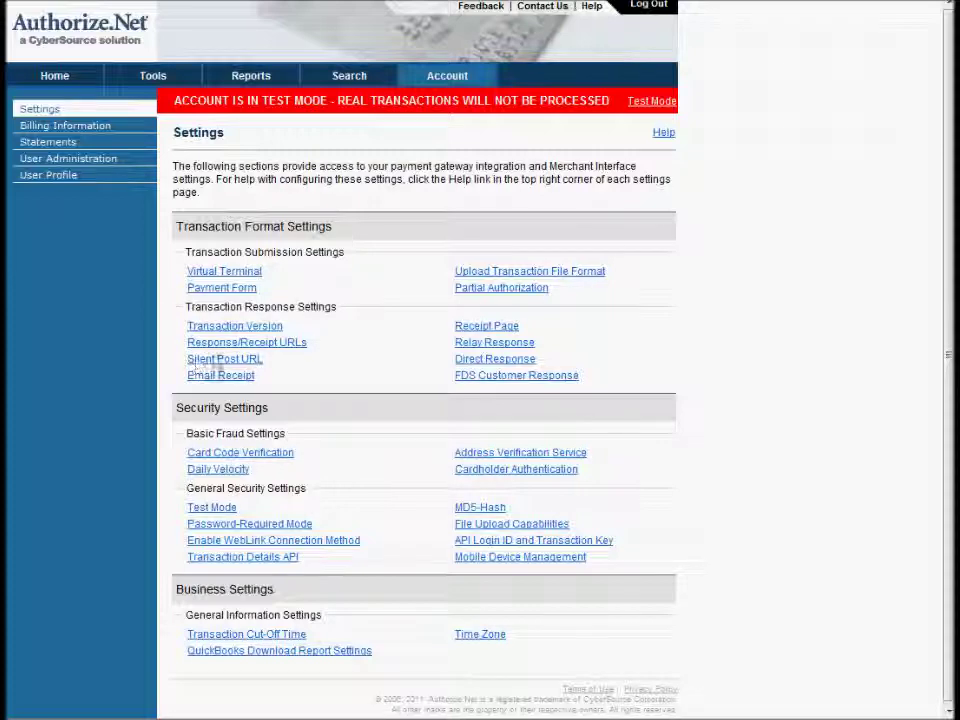
left_click(208, 362)
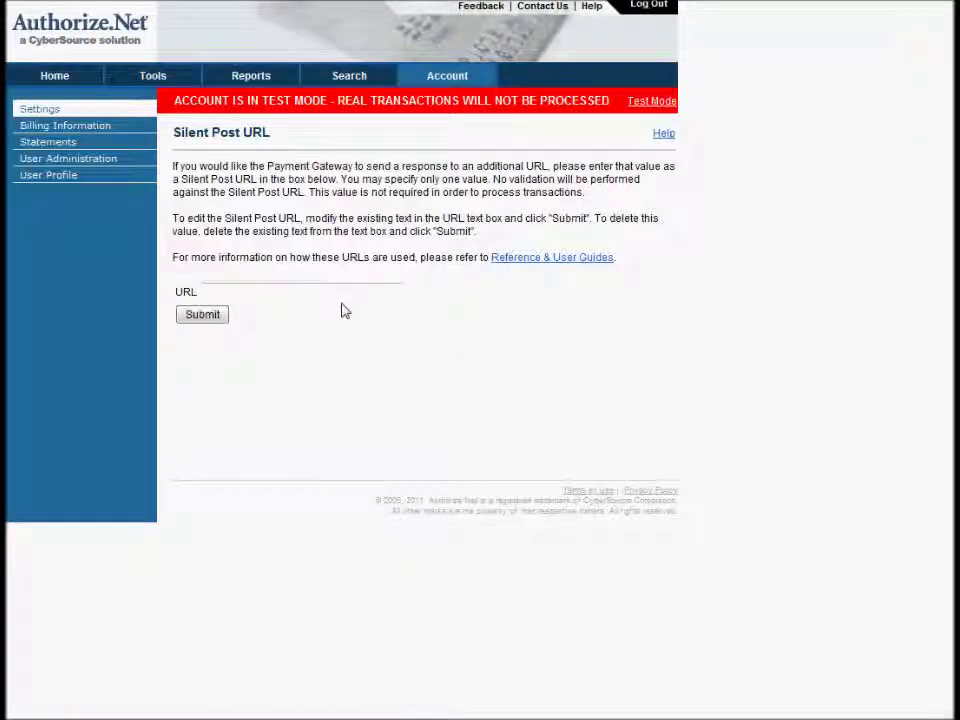
left_click(308, 291)
key("ctrl+v")
left_click(465, 300)
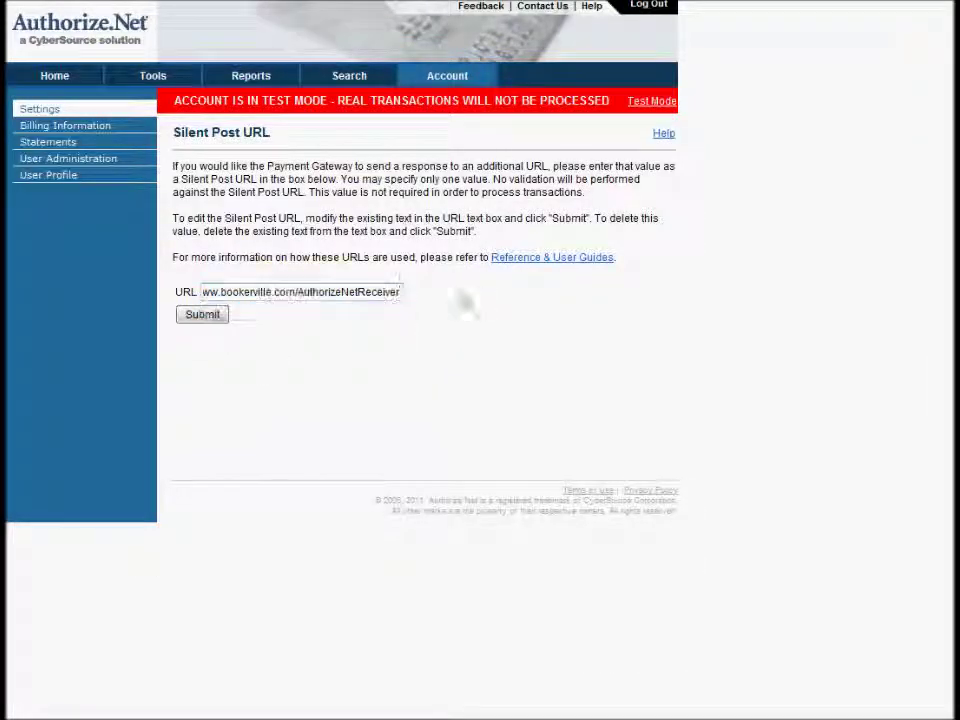
left_click(203, 317)
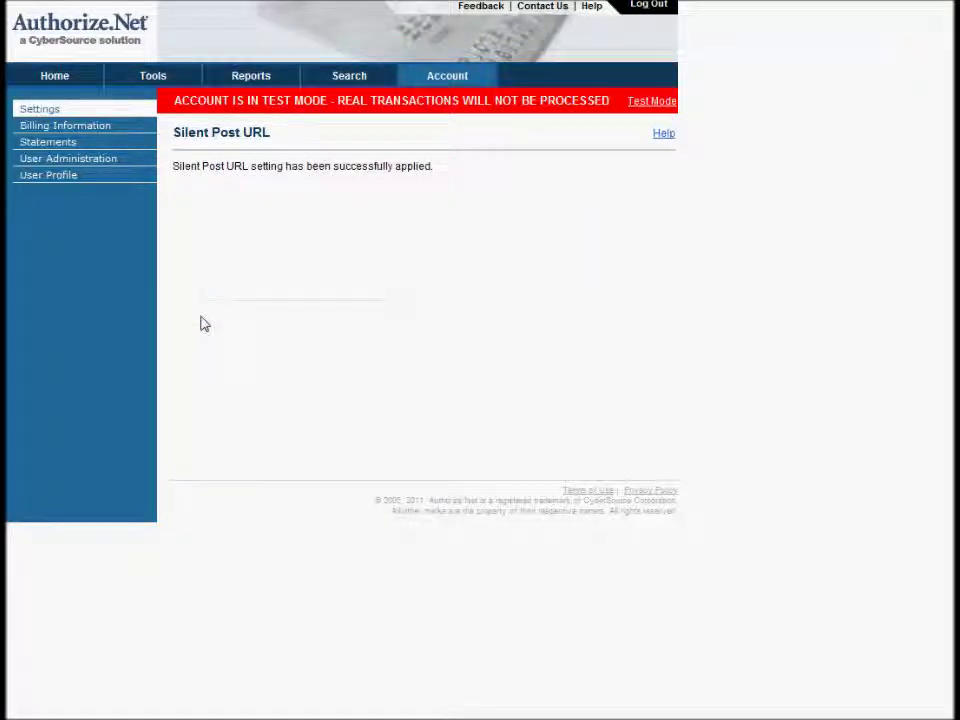